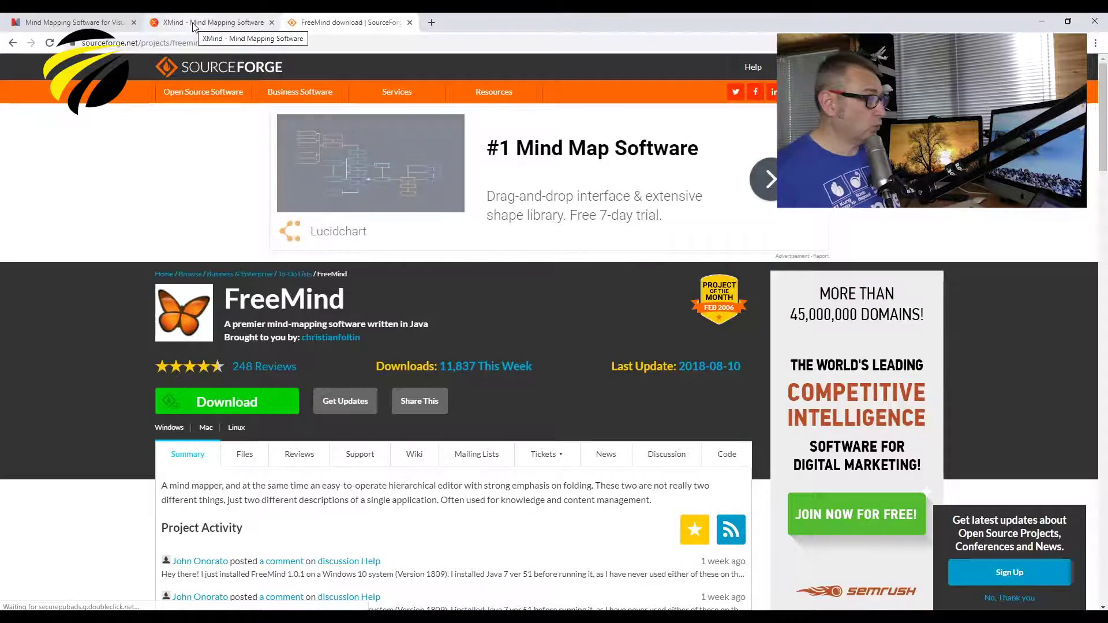
- Switch to the XMind browser tab with the 'Ideas Grow on Trees.' homepage
left_click(193, 27)
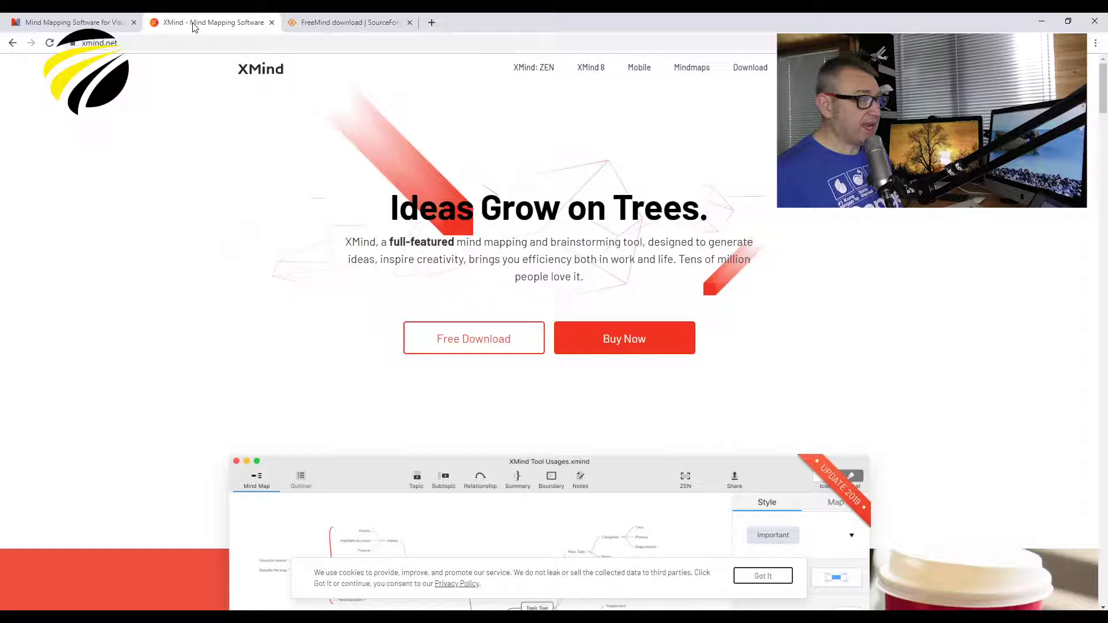
- Switch back to the mindjet.com MindManager page tab with Ctrl+Shift+Tab
key("ctrl+shift+Tab")
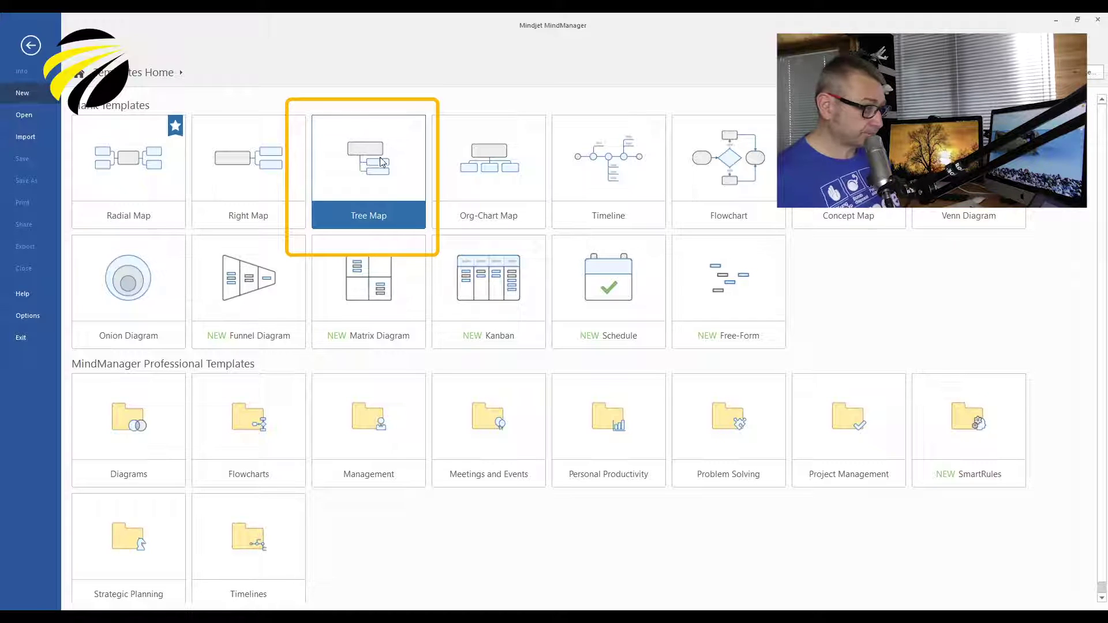
- Create a map from the Tree Map template, move its central topic up and zoom to 79%
left_click(376, 199)
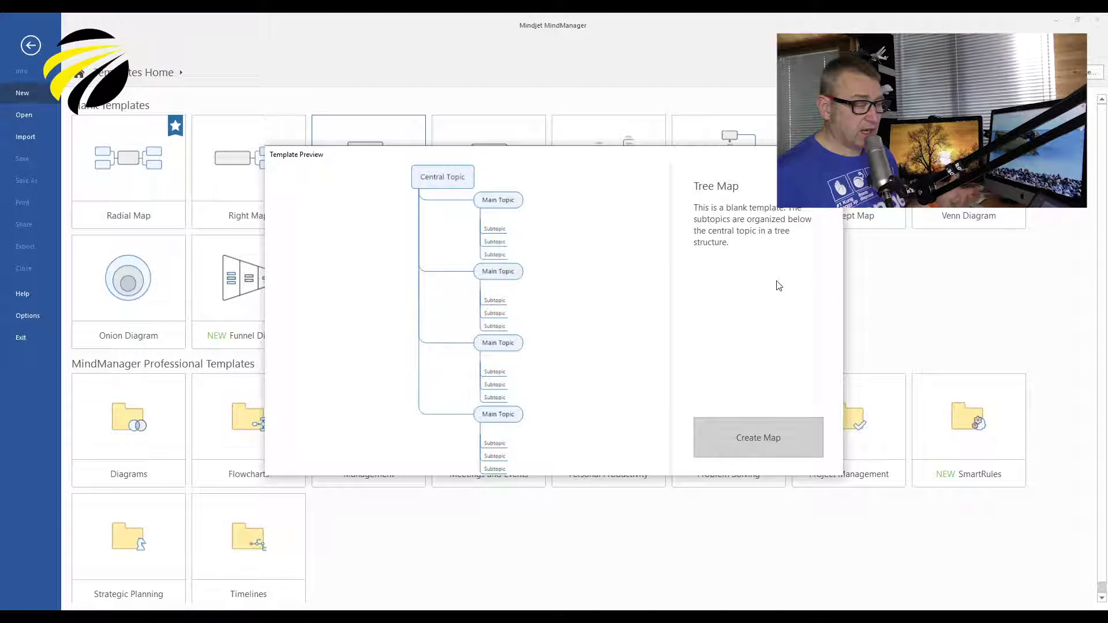
left_click(769, 438)
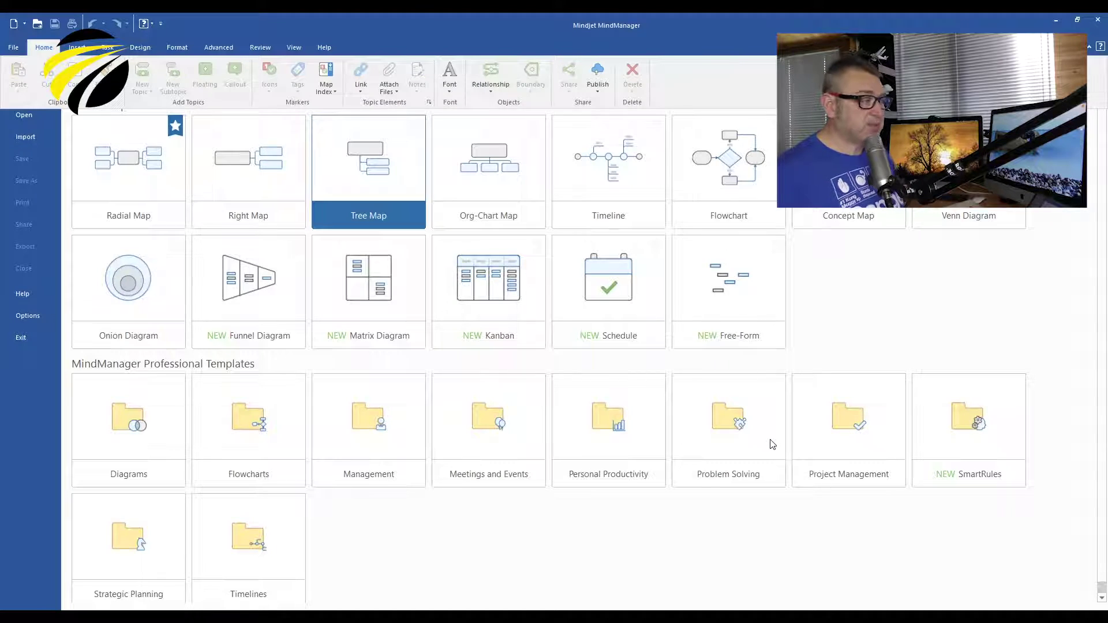
left_click(497, 337)
left_click_drag(498, 336, 453, 162)
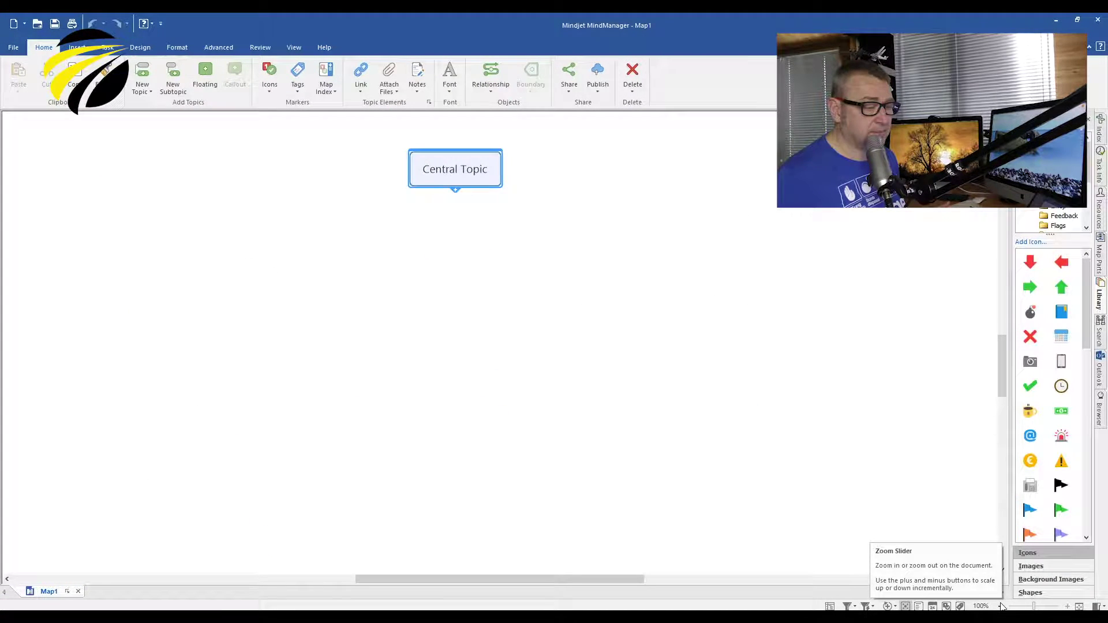
left_click(904, 605)
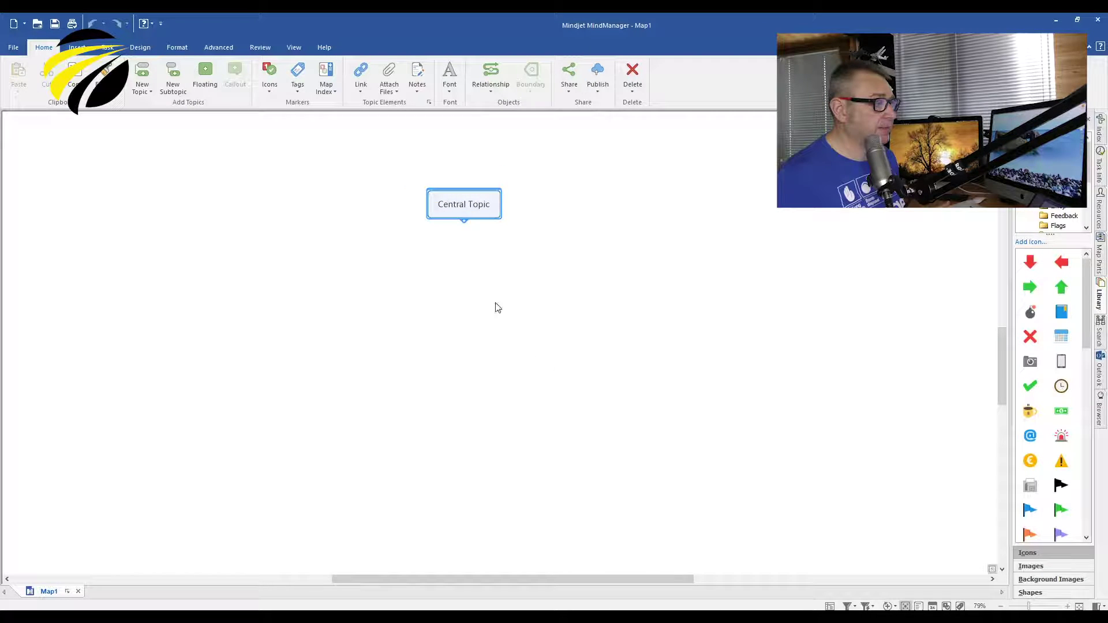
- Rename the central topic to 'Manual'
double_click(471, 204)
key("BackSpace")
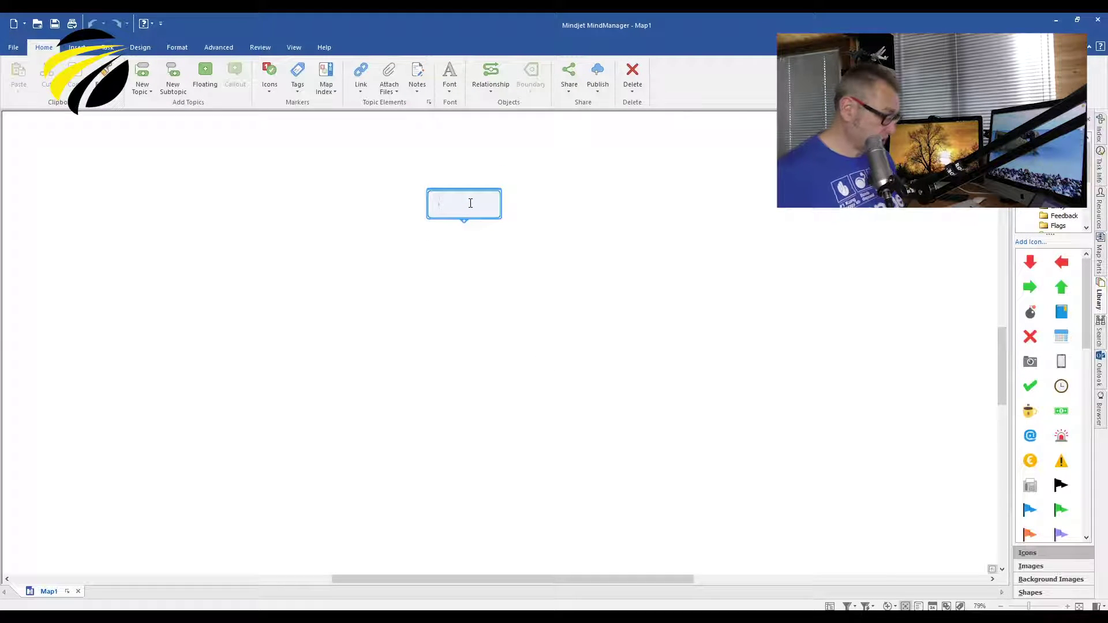
type("Manual")
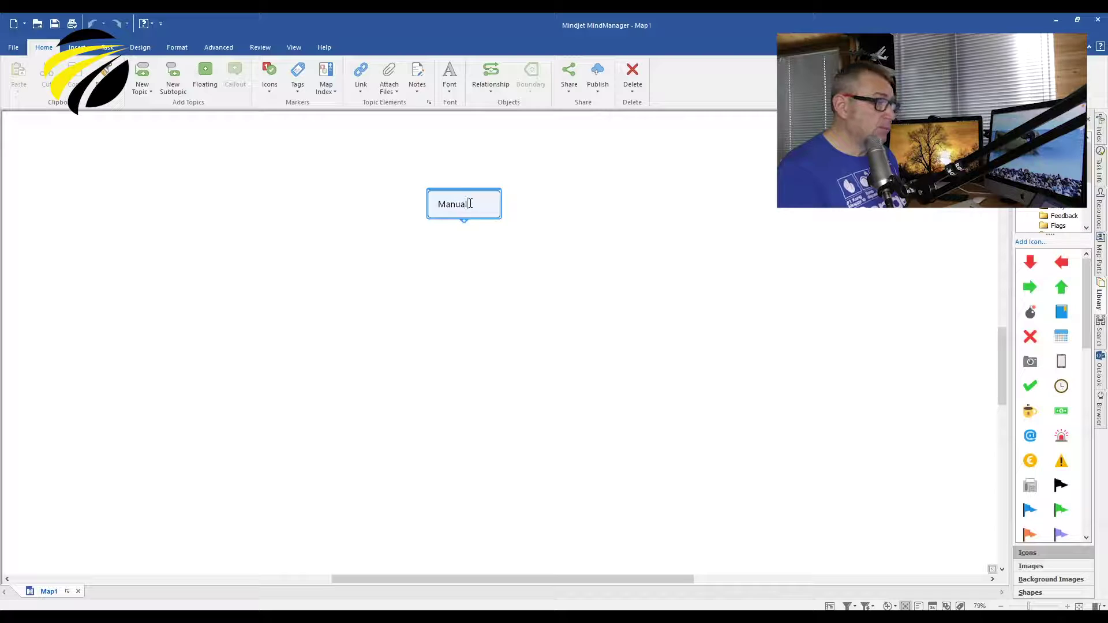
key("Return")
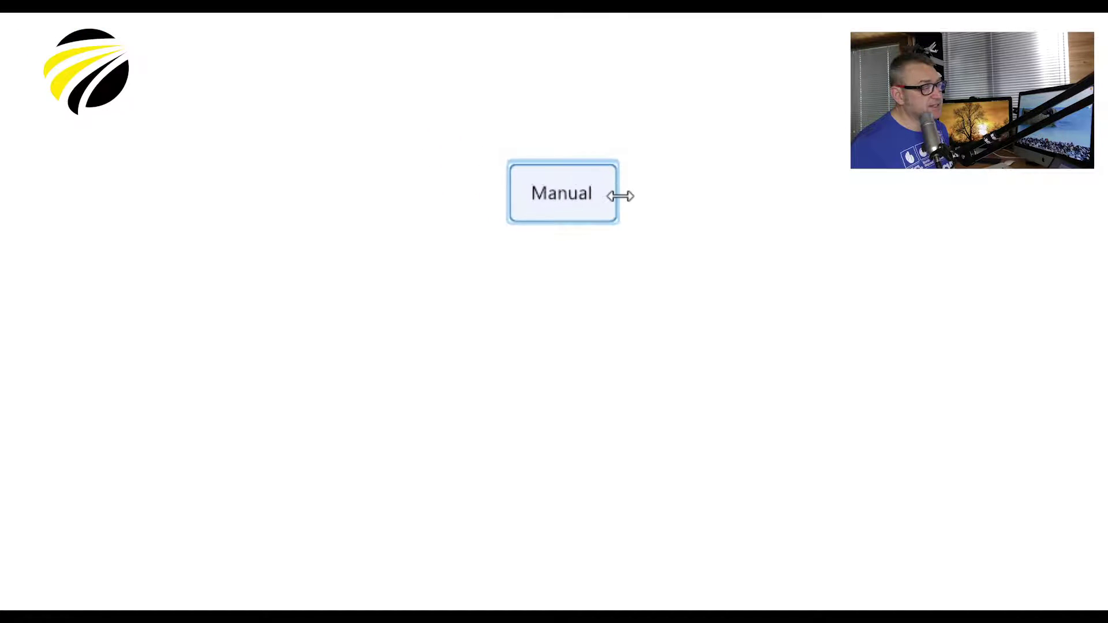
- Add four main topics under the Manual central topic
left_click(580, 219)
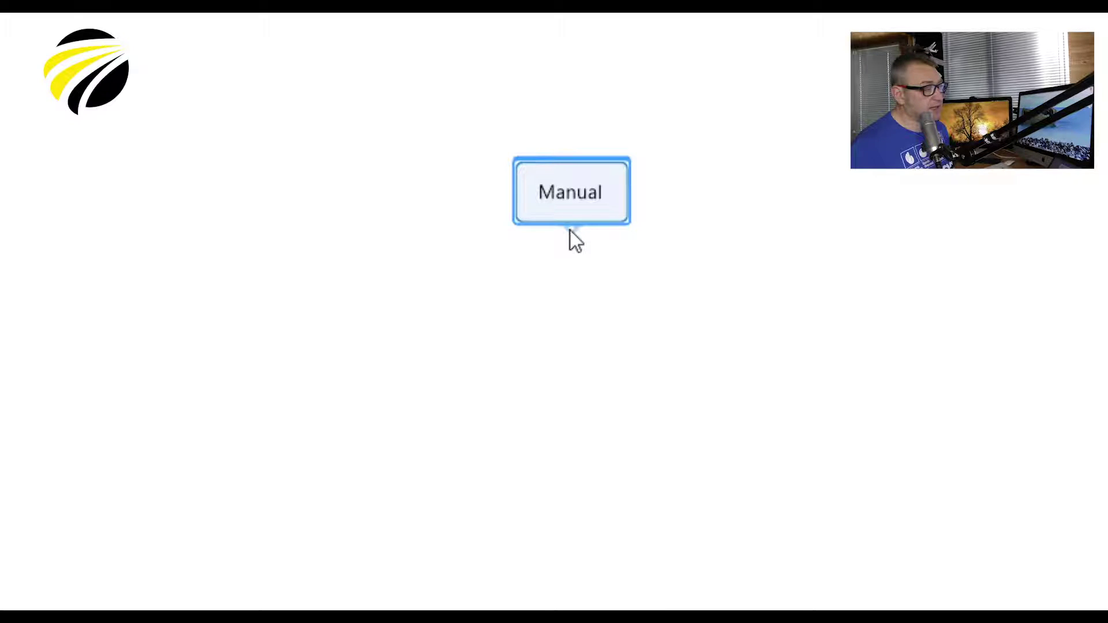
left_click(571, 229)
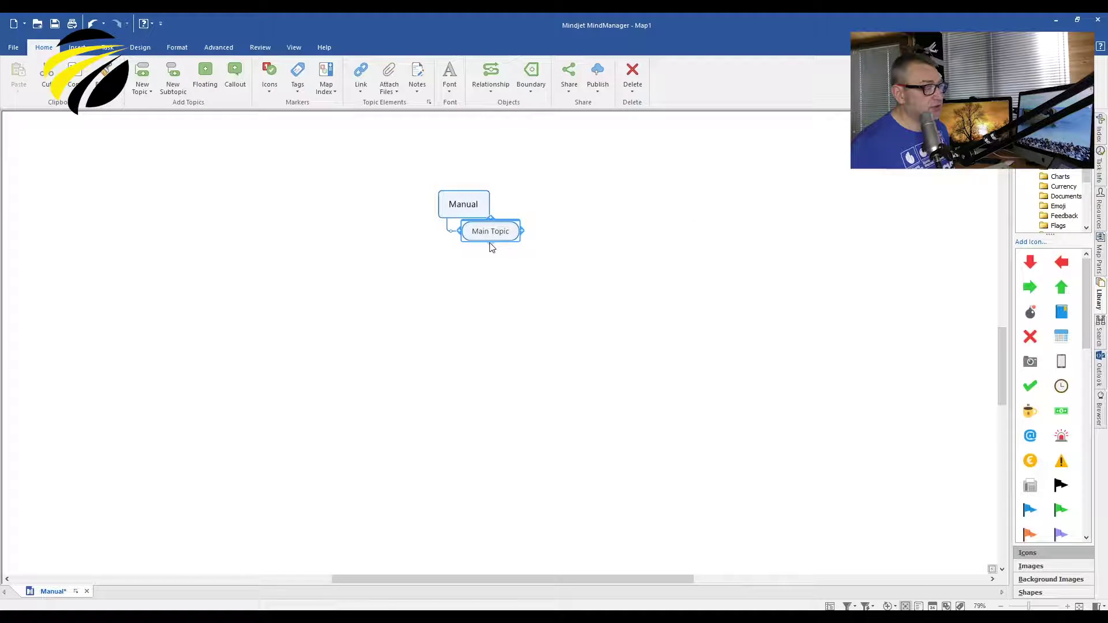
left_click(490, 247)
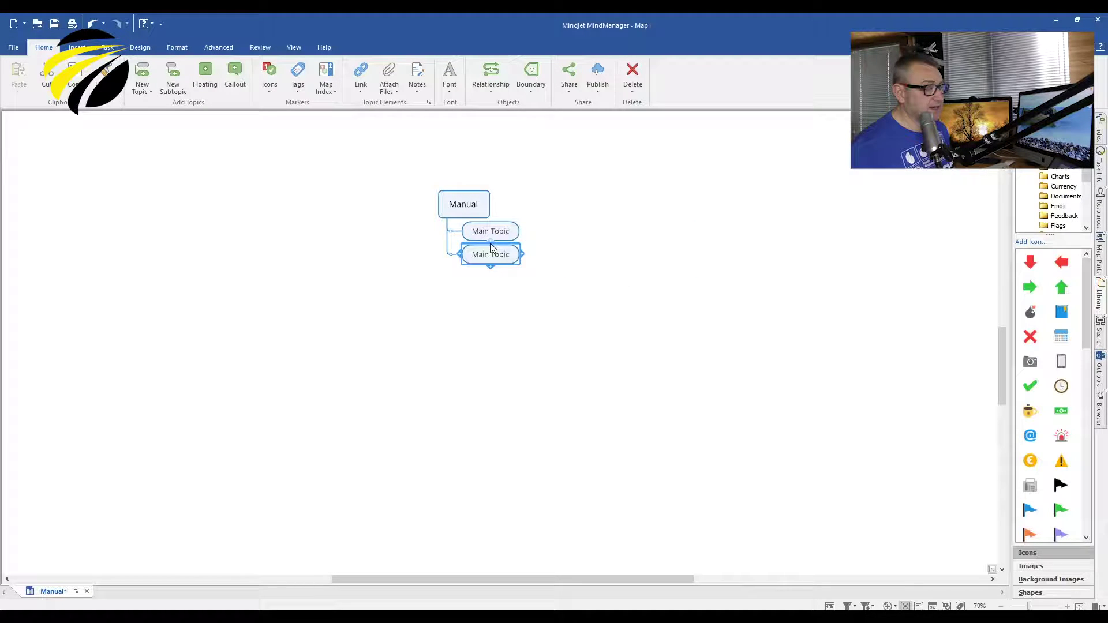
left_click(490, 269)
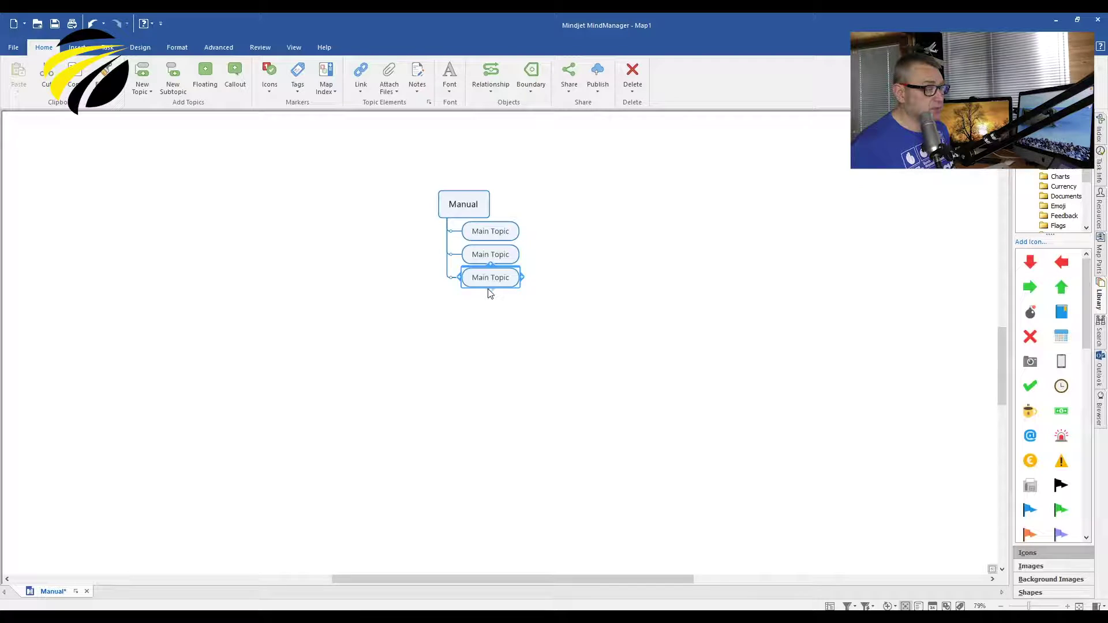
left_click(490, 288)
- Rename the first main topic to 'Prelims', correcting the misspelling
left_click(488, 234)
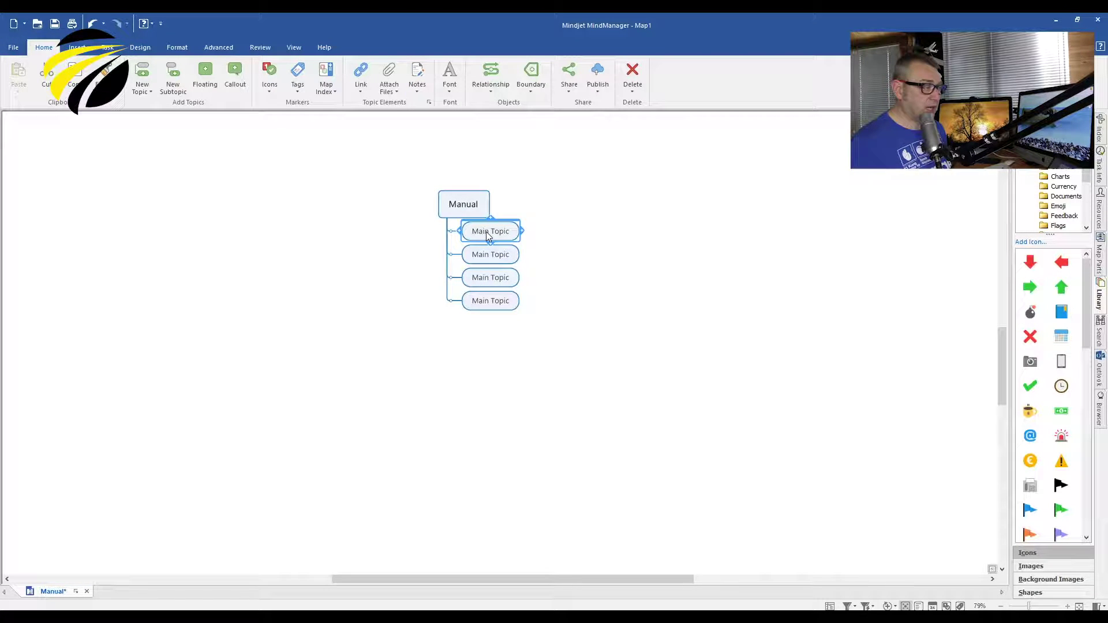
left_click(487, 232)
type("Premilims")
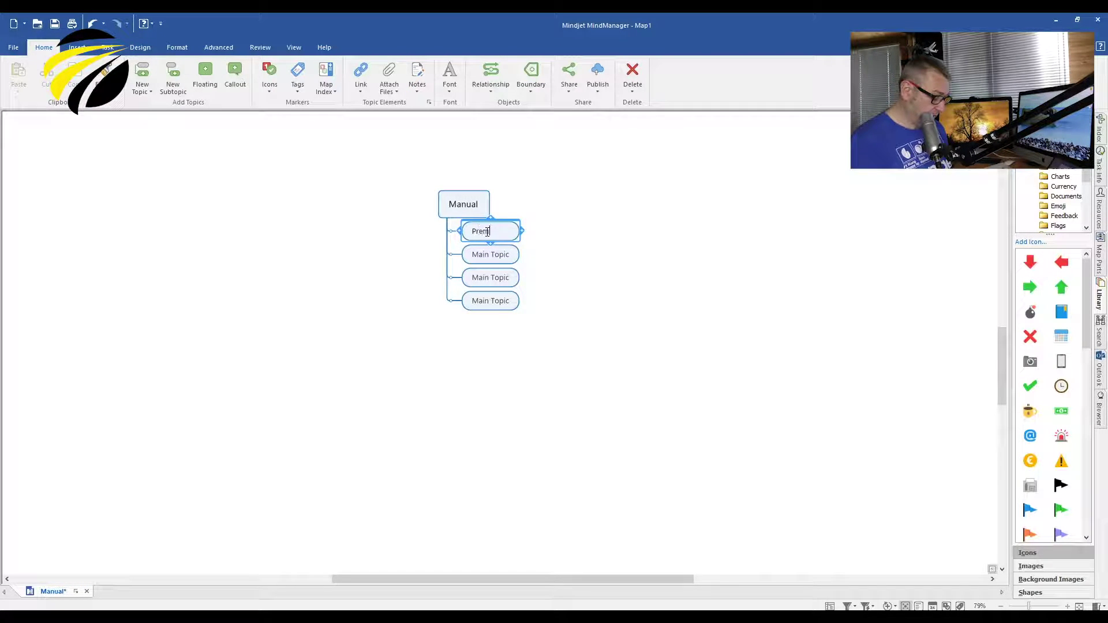
key("BackSpace")
key("BackSpace")
key("BackSpace")
key("BackSpace")
key("BackSpace")
key("BackSpace")
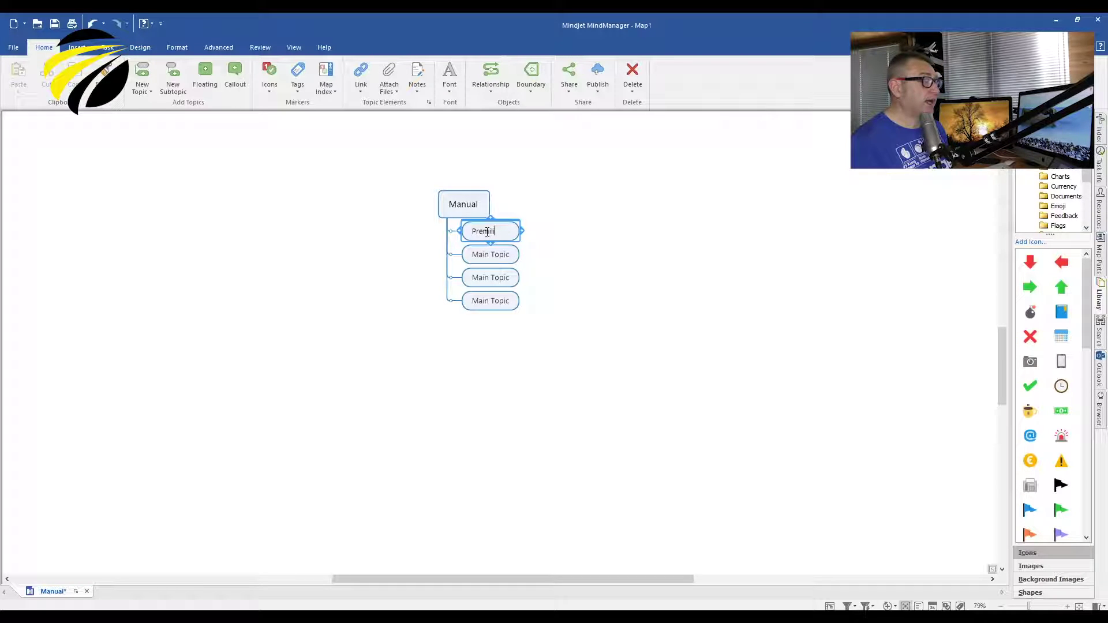
type("lims")
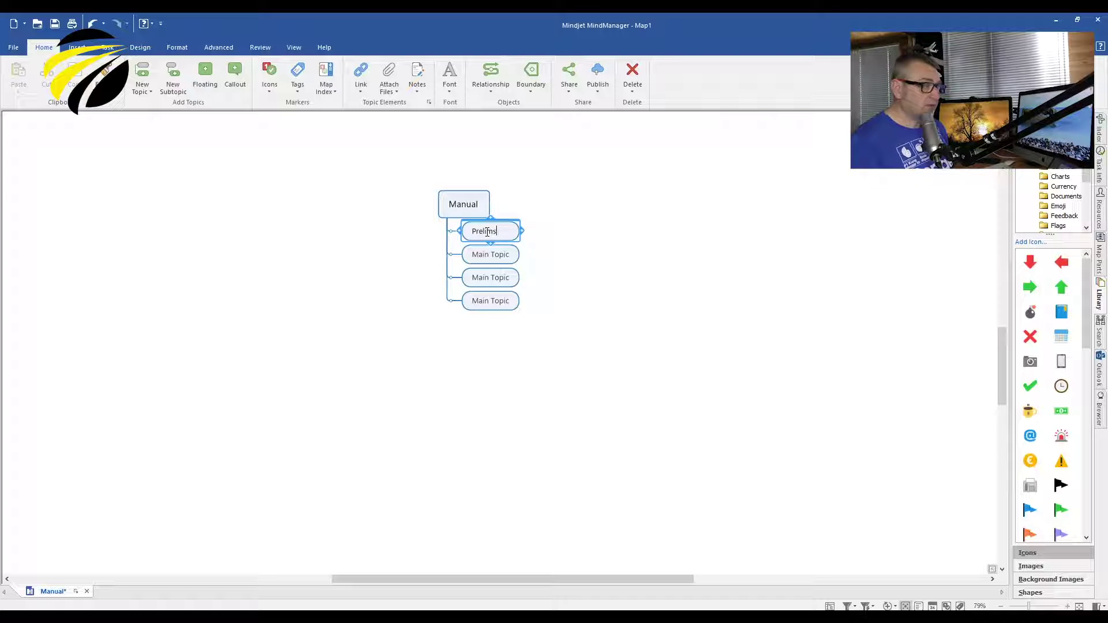
key("Return")
left_click(545, 269)
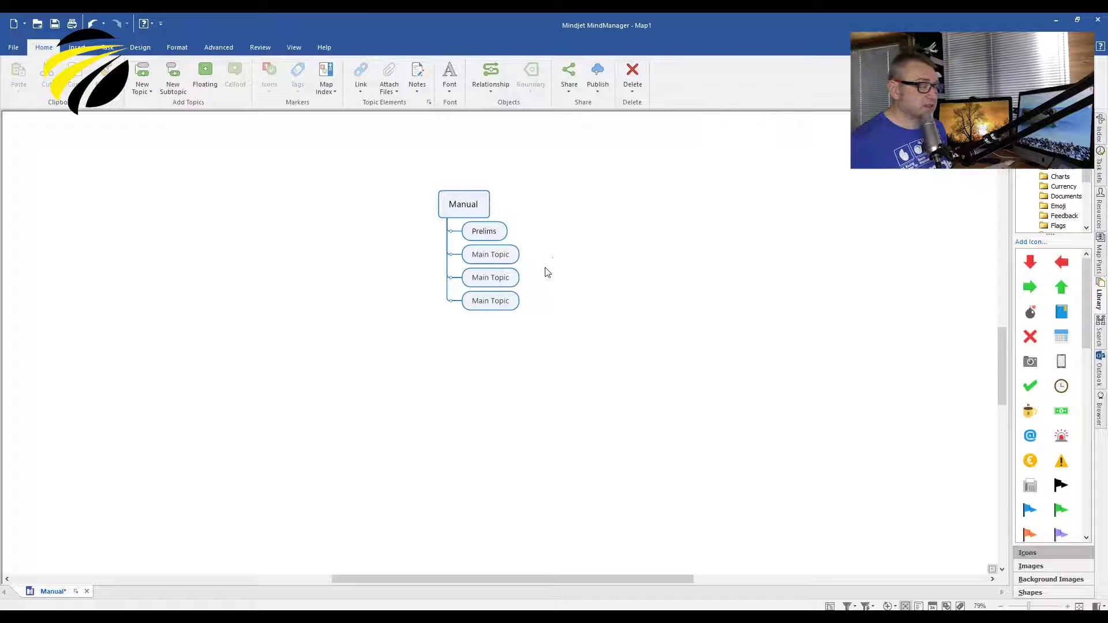
- Rename the remaining three main topics 'Chapt 1', 'Chapt 2' and 'Chapt 3'
left_click(487, 257)
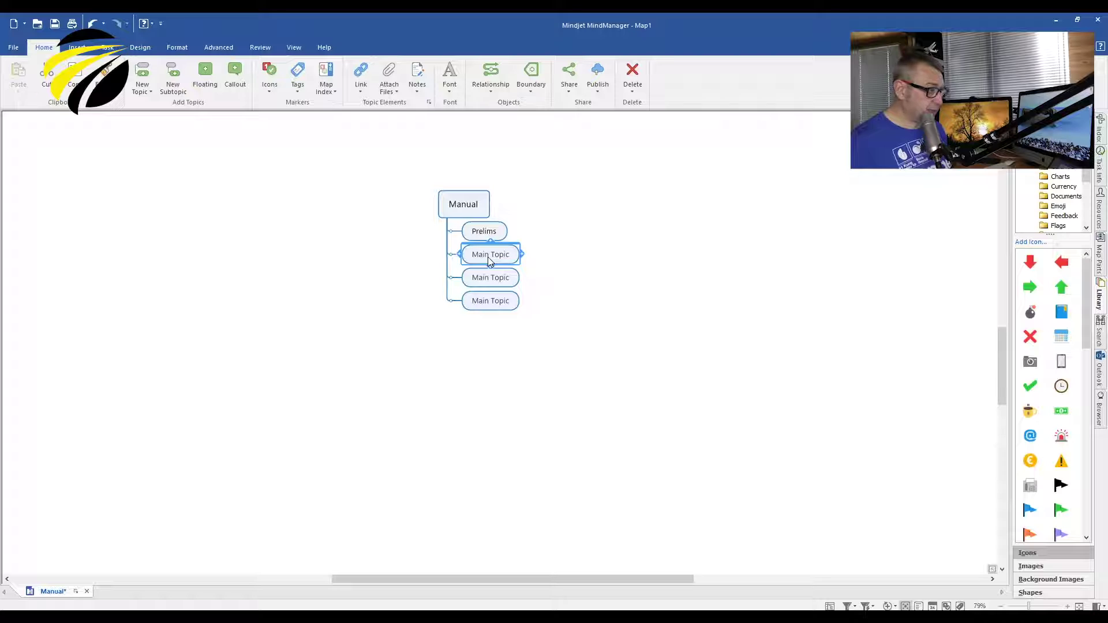
type("C")
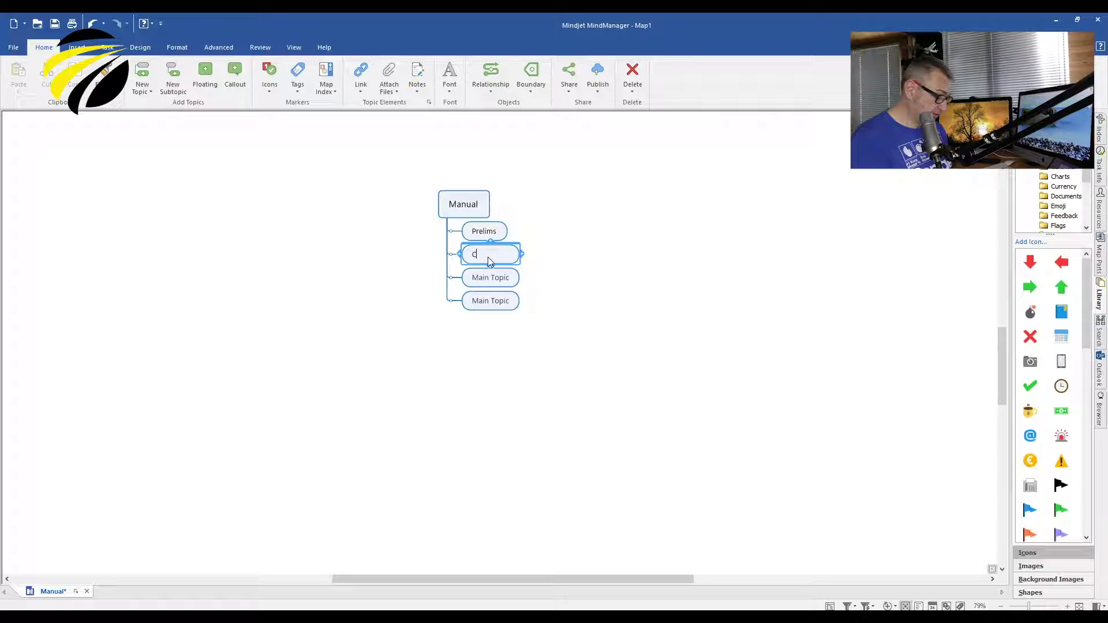
type("hapt 1")
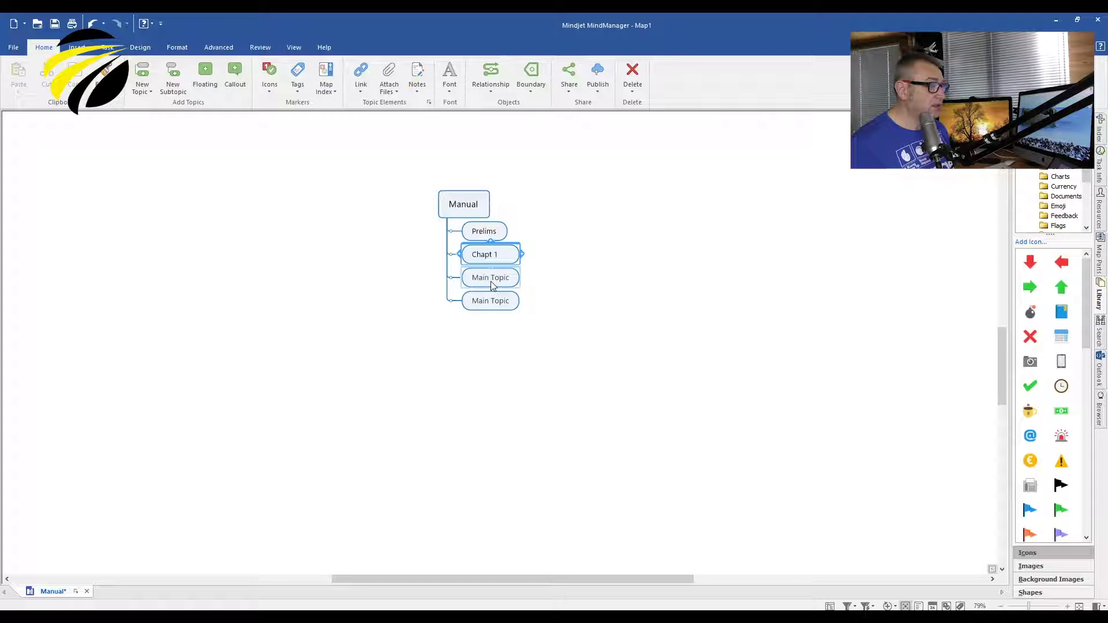
left_click(500, 277)
key("BackSpace")
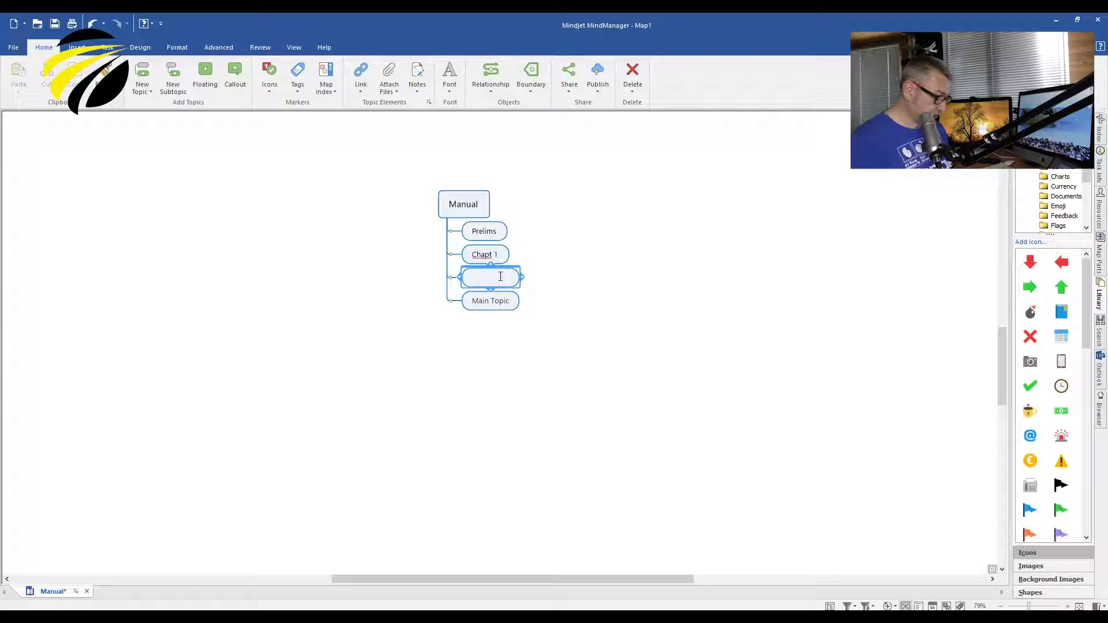
type("Chapt 2")
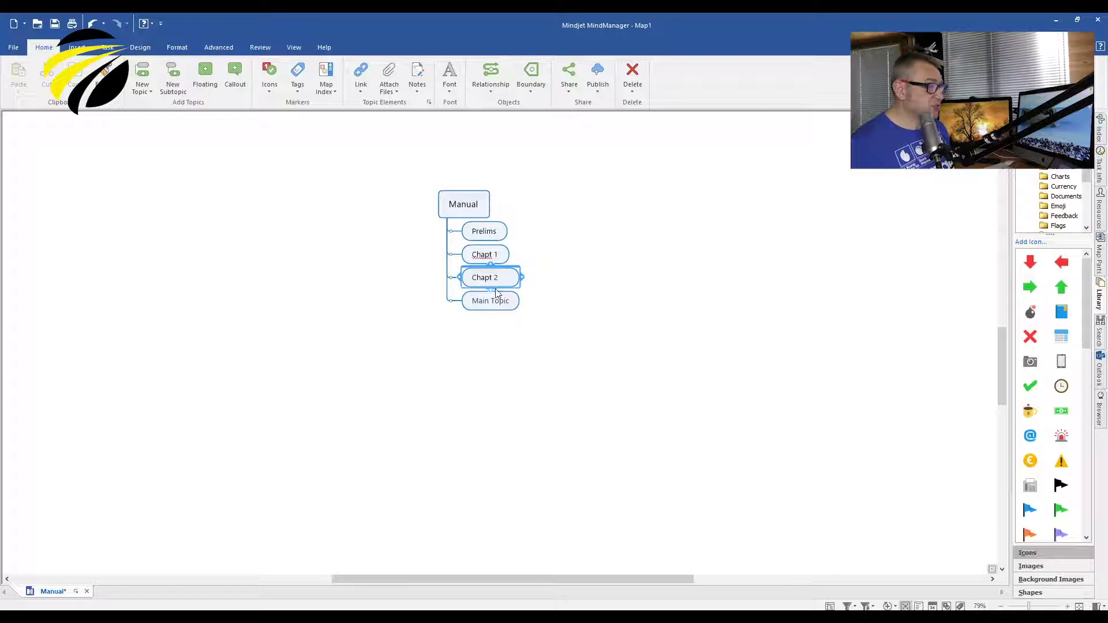
left_click(497, 297)
key("BackSpace")
type("Chap")
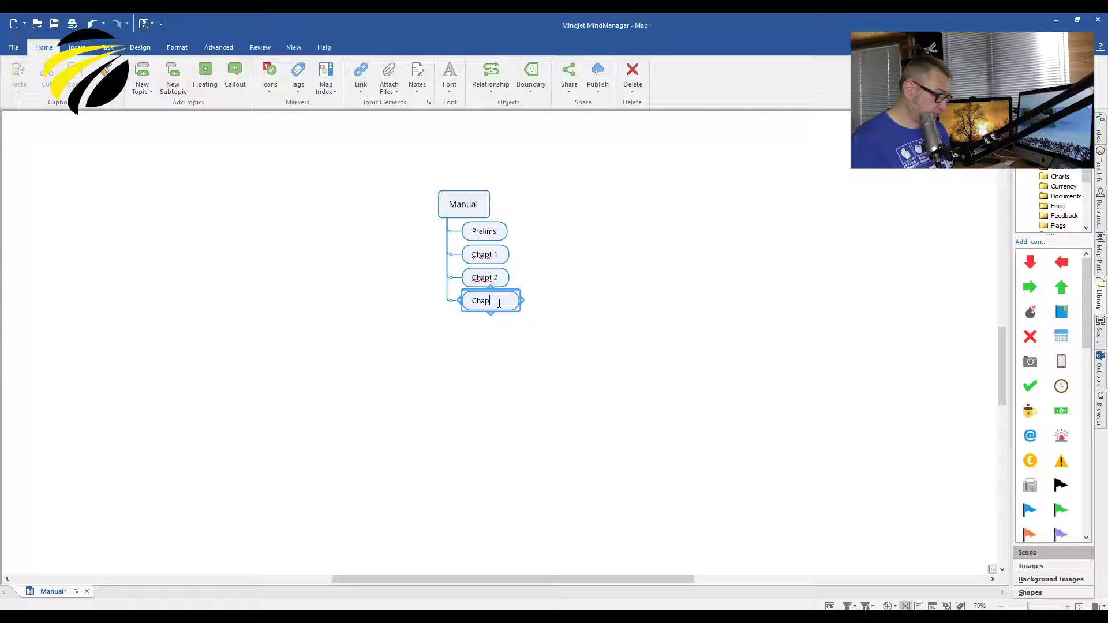
type("t 3")
left_click(554, 336)
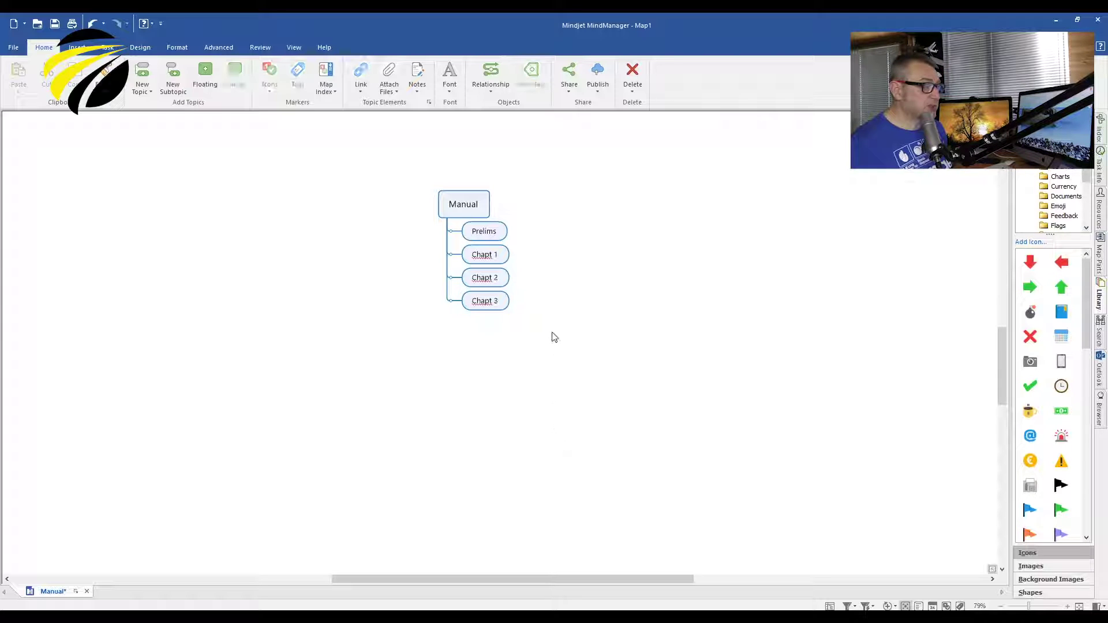
- Add three subtopics under Chapt 1
left_click(496, 255)
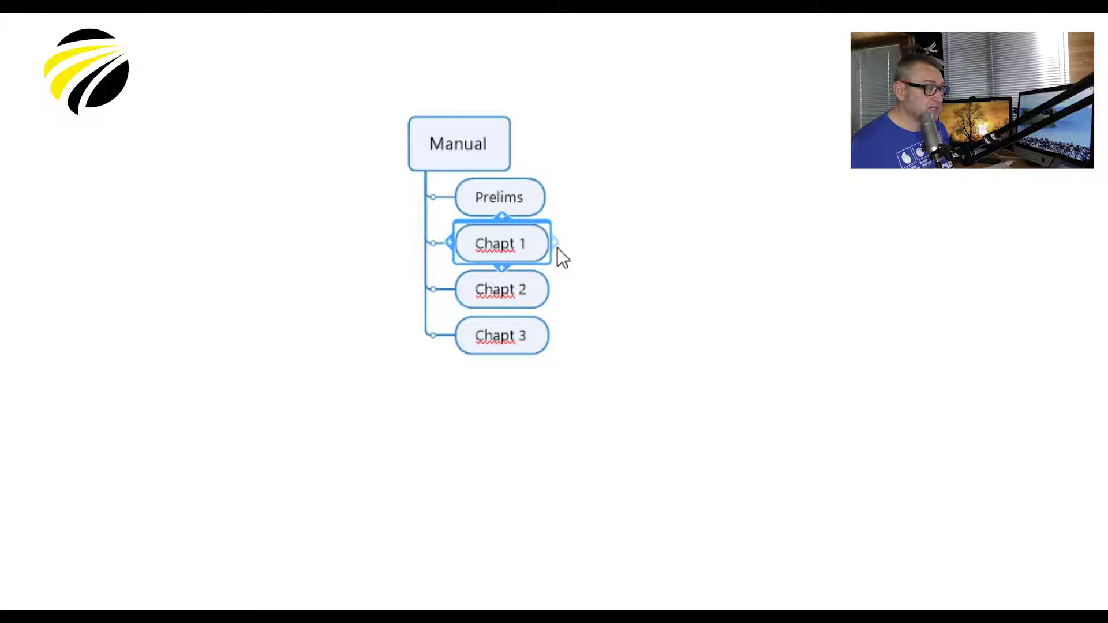
key("Insert")
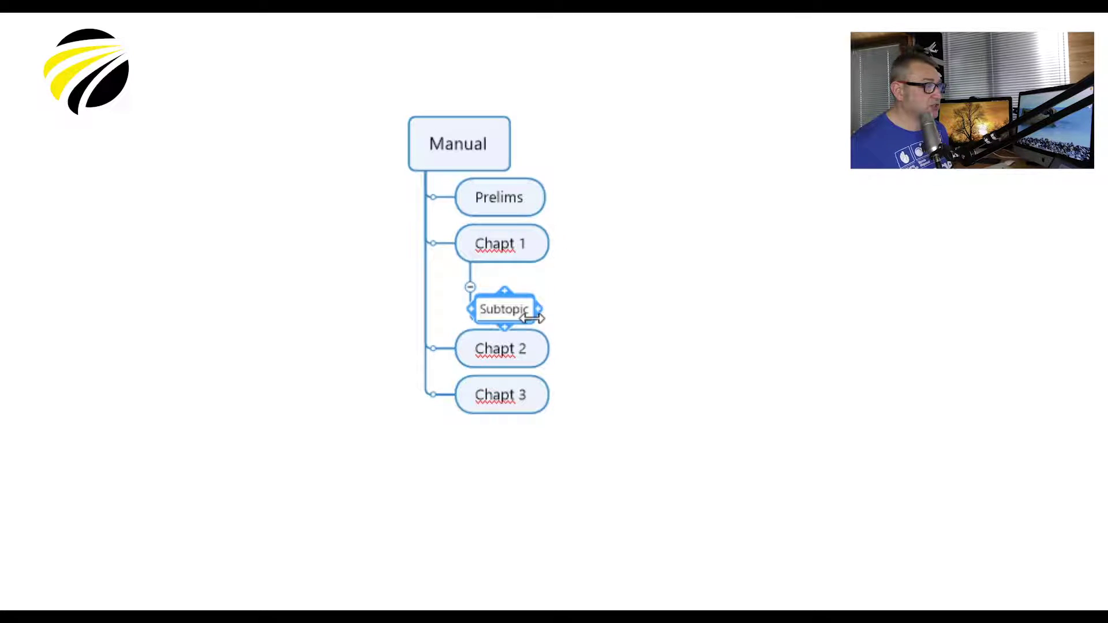
key("Return")
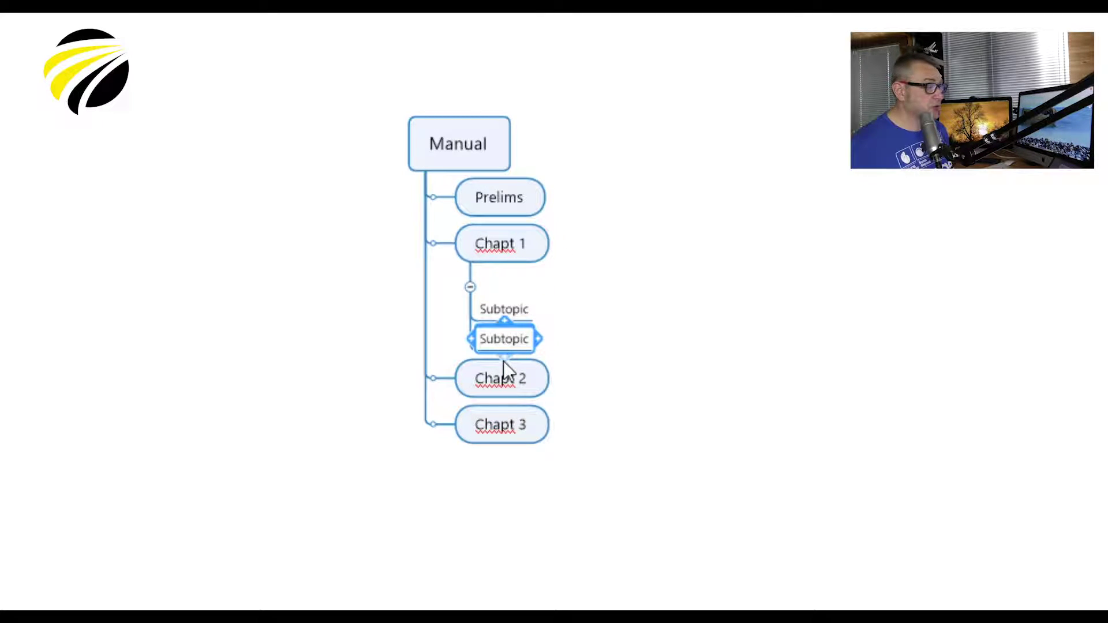
key("Return")
- Label each of the three Chapt 1 subtopics 'Sect'
left_click(506, 314)
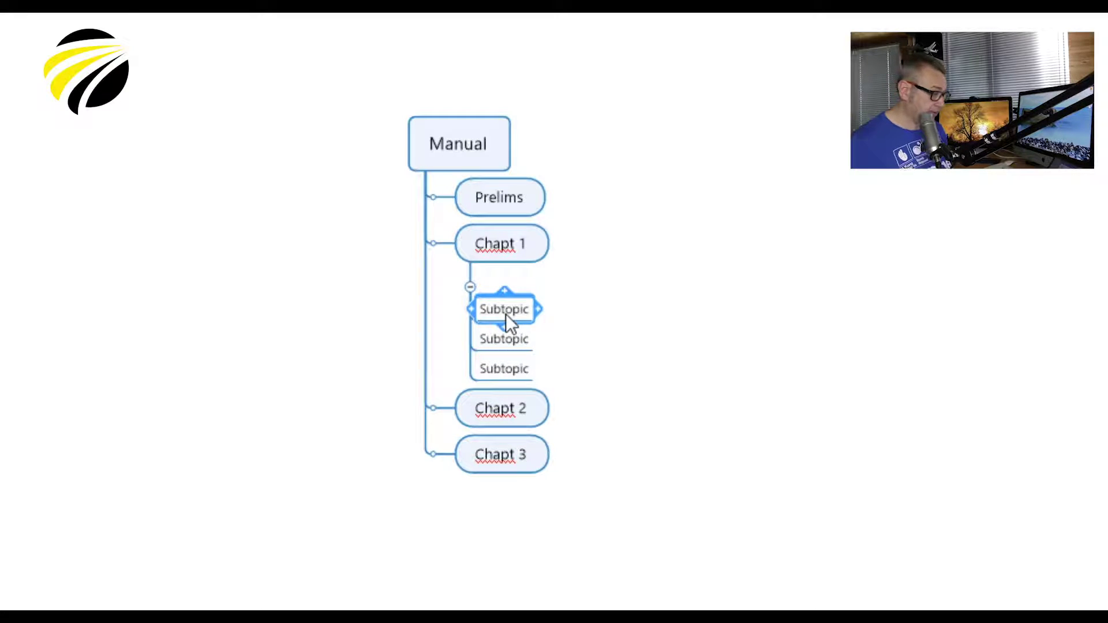
key("BackSpace")
type("Sect")
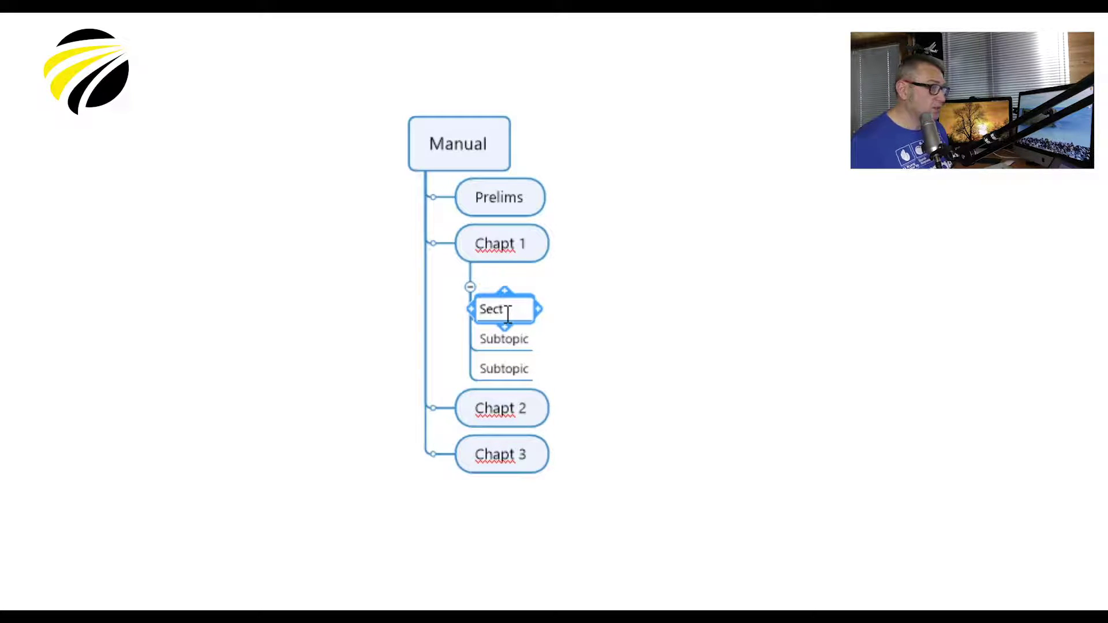
left_click(498, 345)
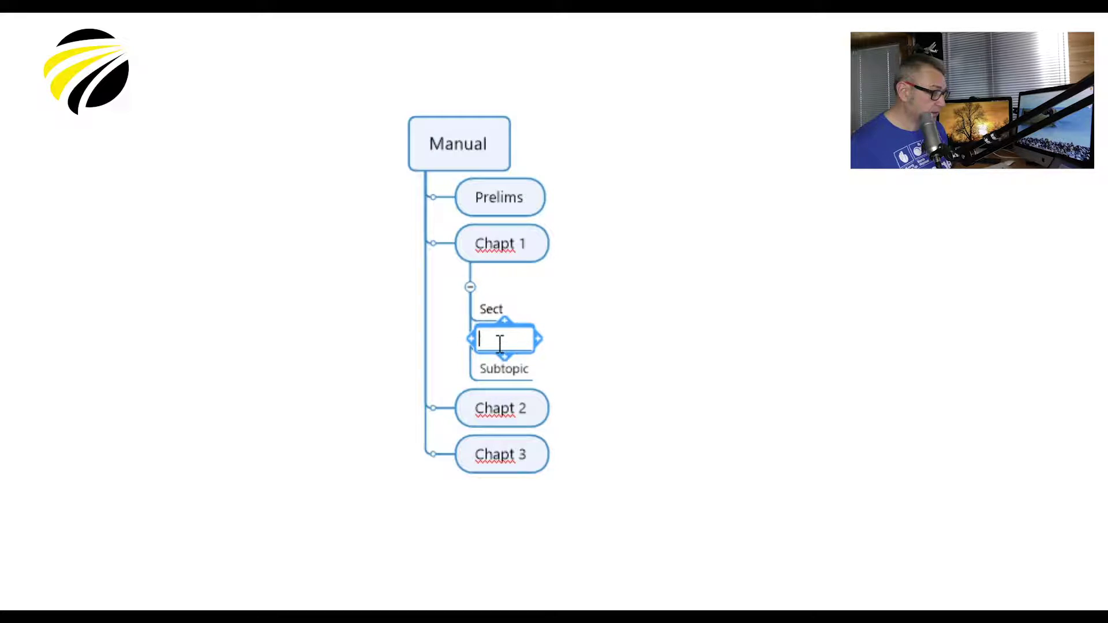
type("Sect")
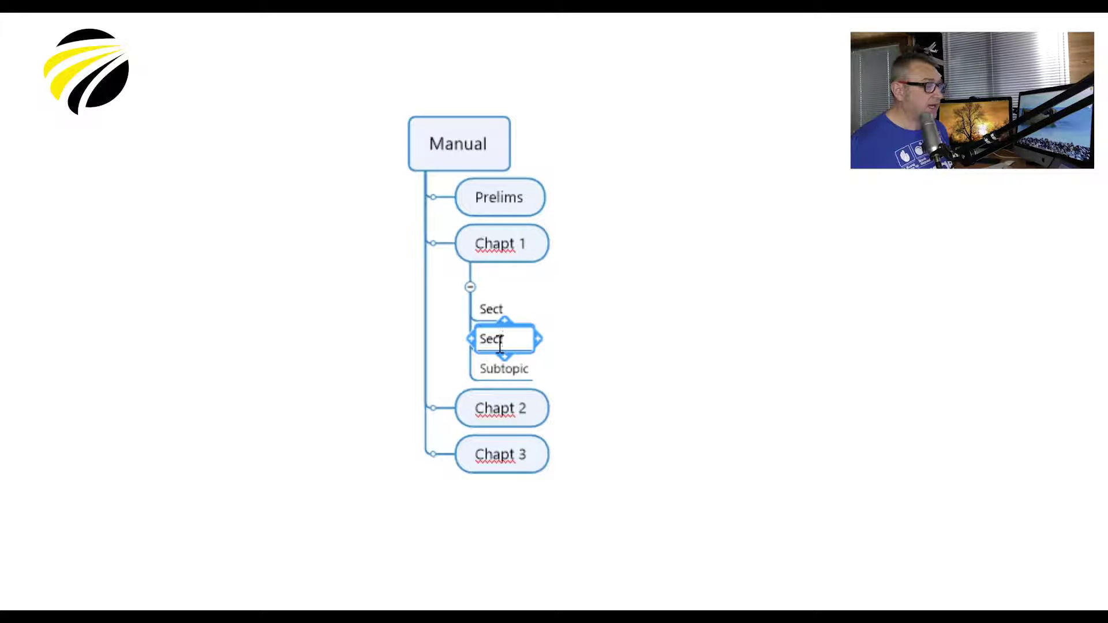
left_click(491, 375)
type("S")
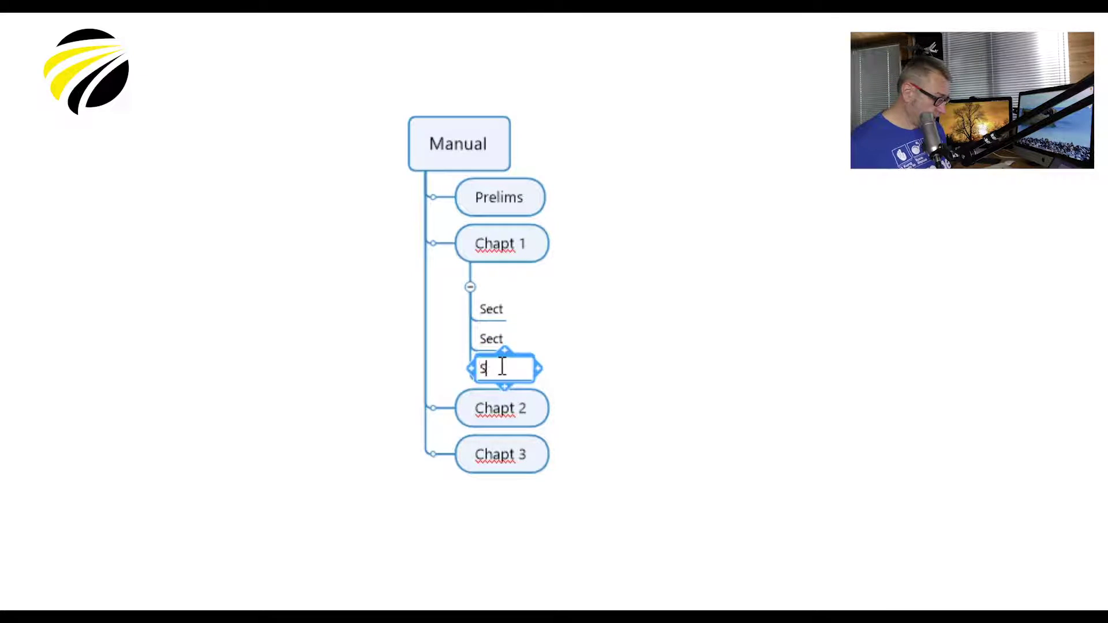
type("ect")
left_click(852, 367)
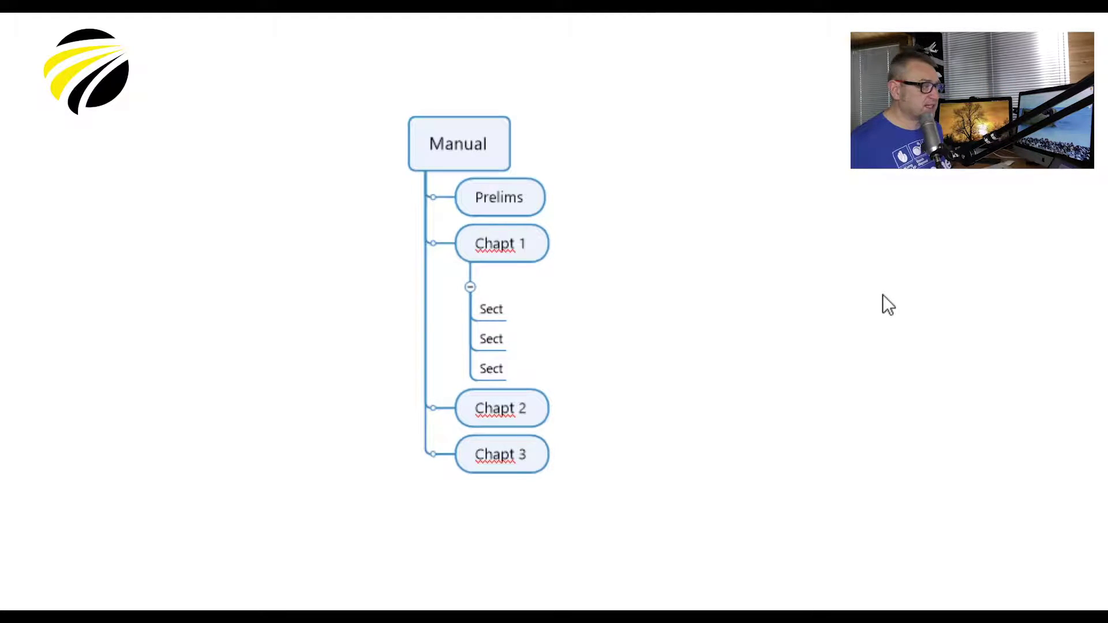
- Insert a child topic named 'DMREF' beneath the first Sect of Chapt 1
left_click(491, 309)
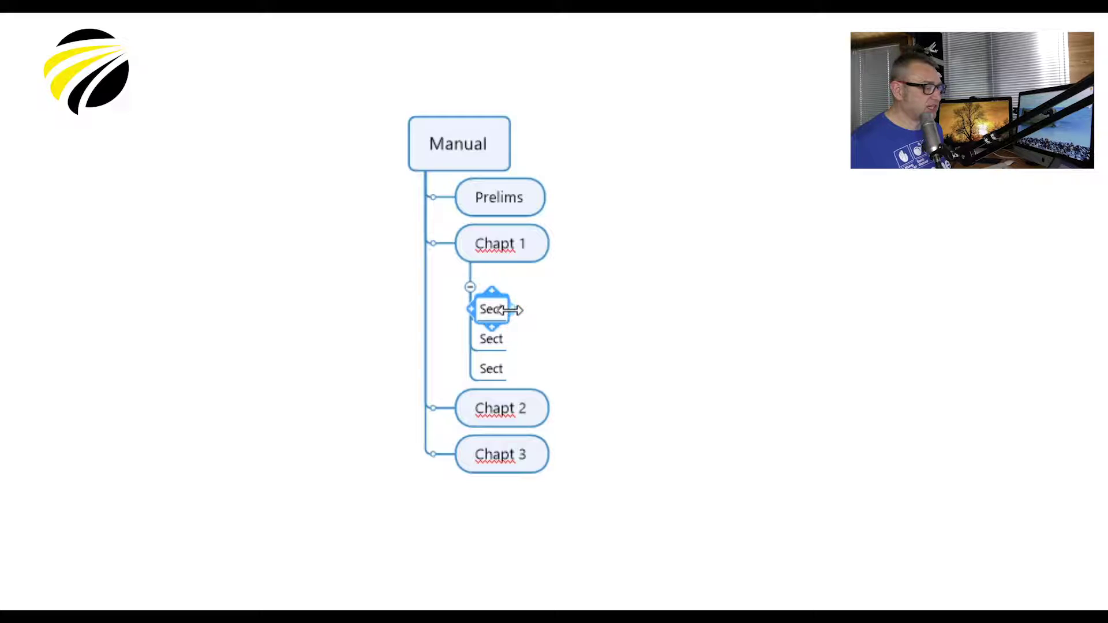
key("Insert")
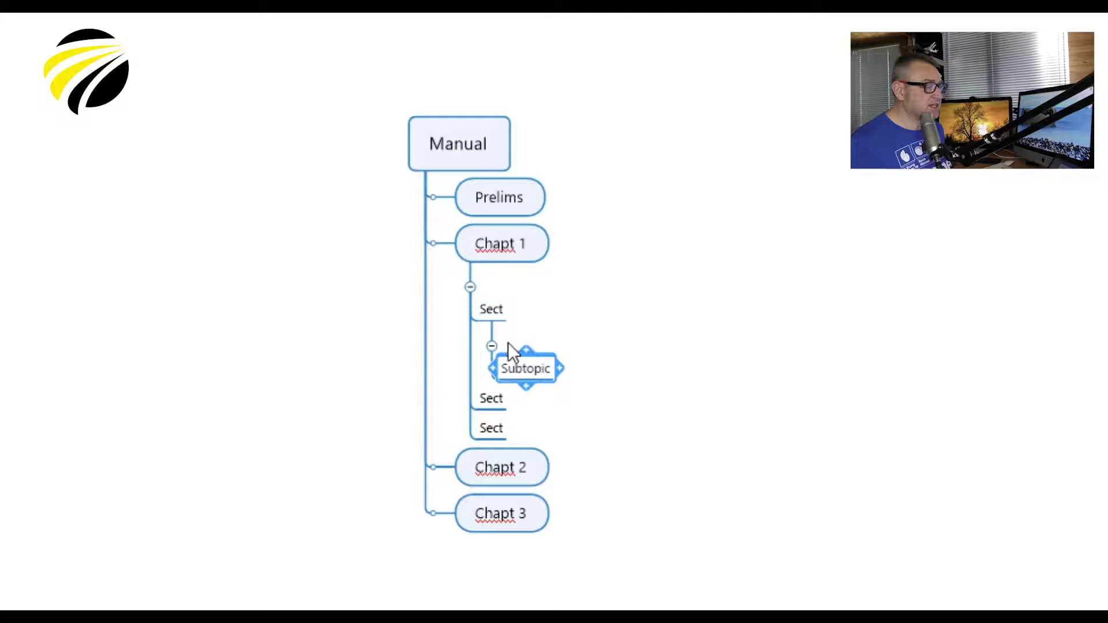
left_click(545, 370)
type("DMR")
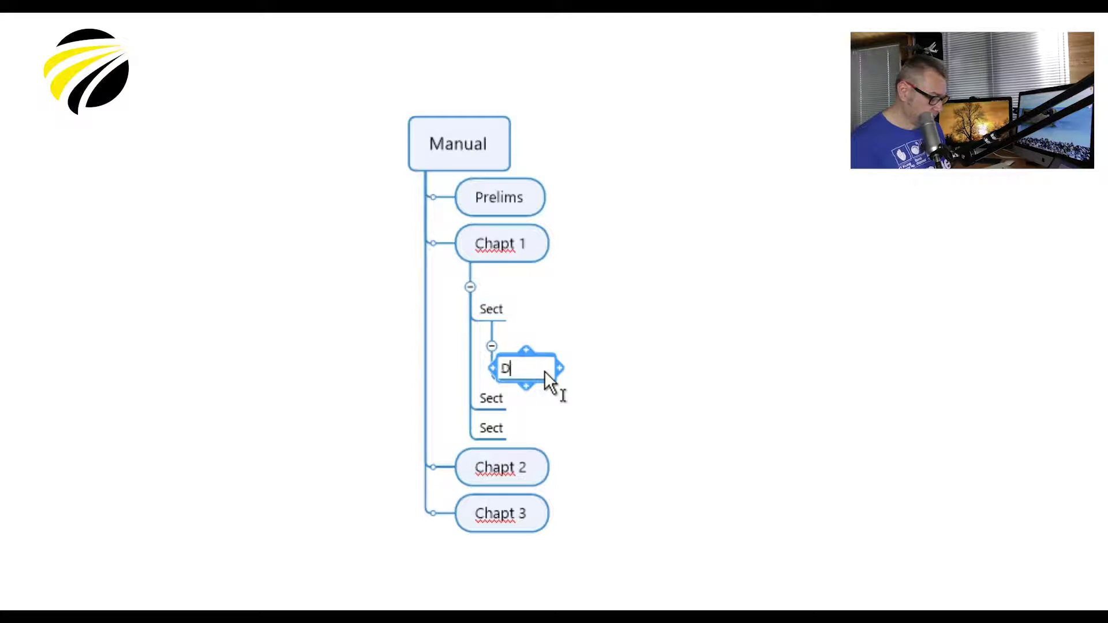
type("EF")
left_click(671, 386)
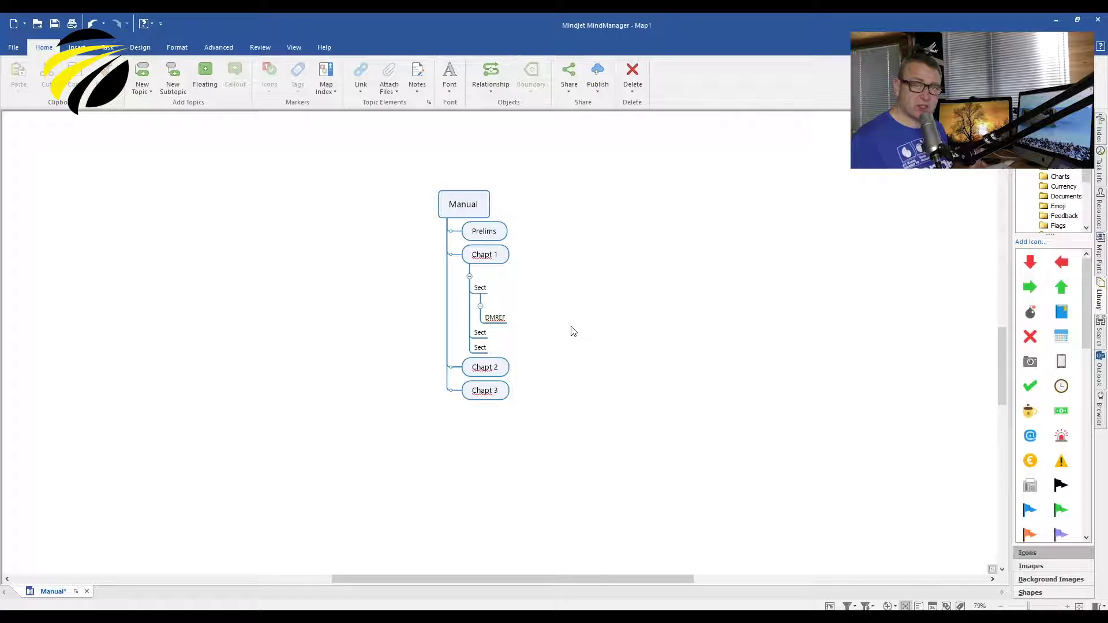
- Open Workshop Manual_PM_Structure.mmap from the File menu's Recent Files
left_click(11, 48)
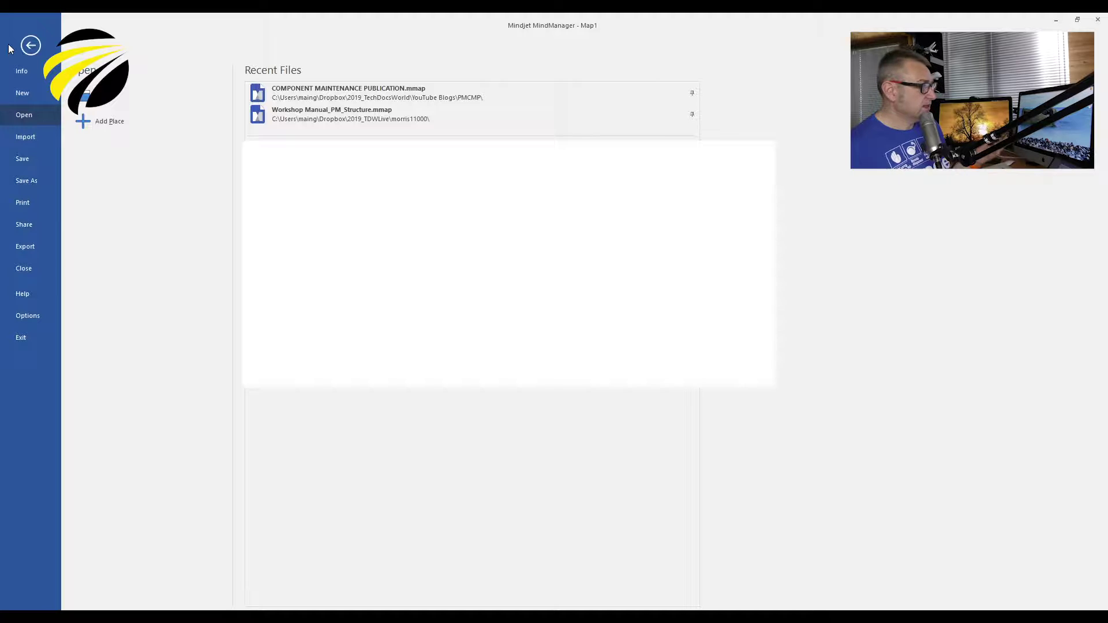
left_click(320, 110)
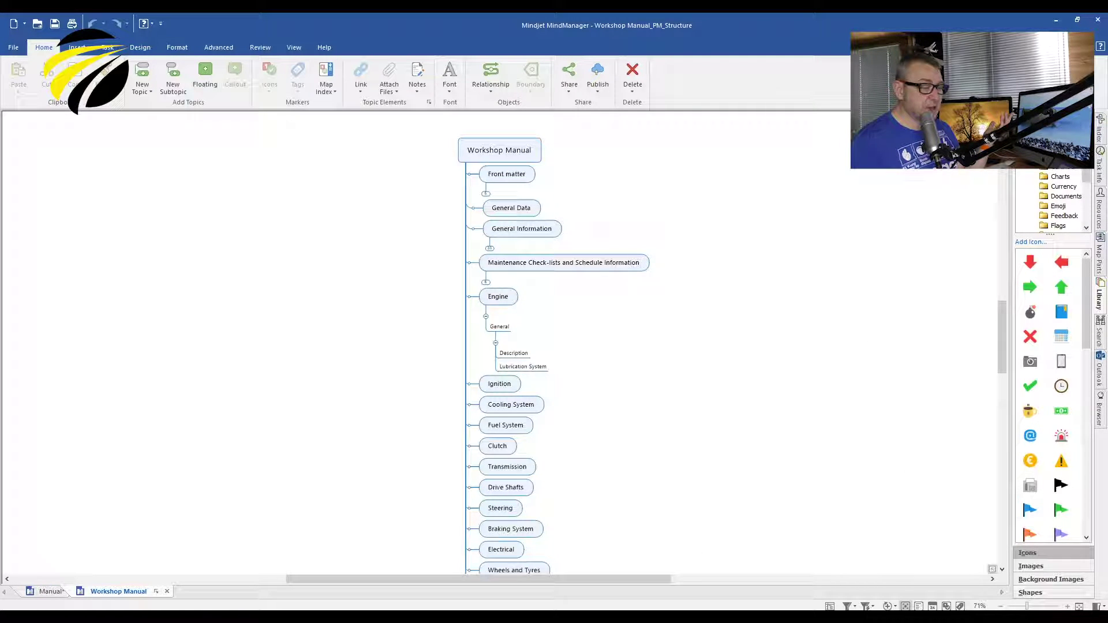
- Zoom out, then expand General Information and Pedals to reveal General Description (DM)
left_click(1000, 606)
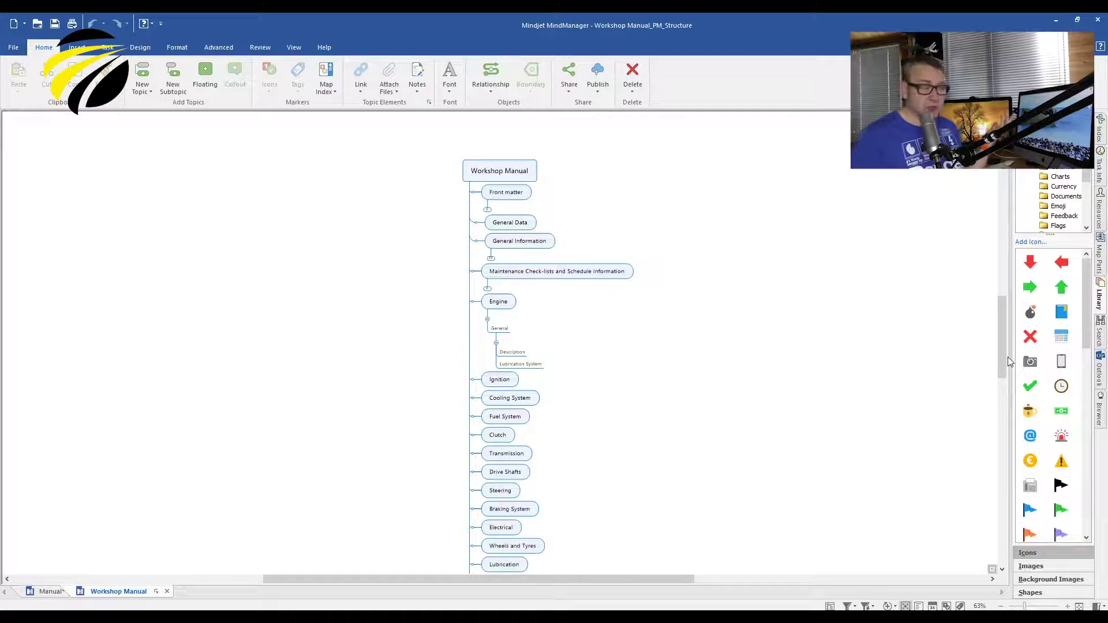
left_click(491, 258)
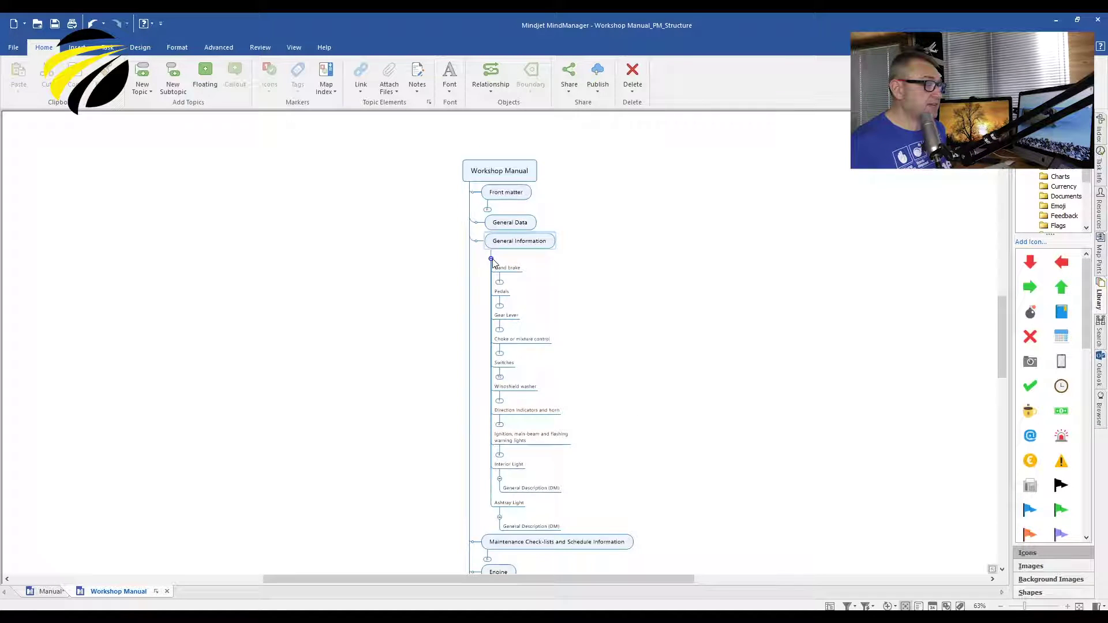
left_click(500, 305)
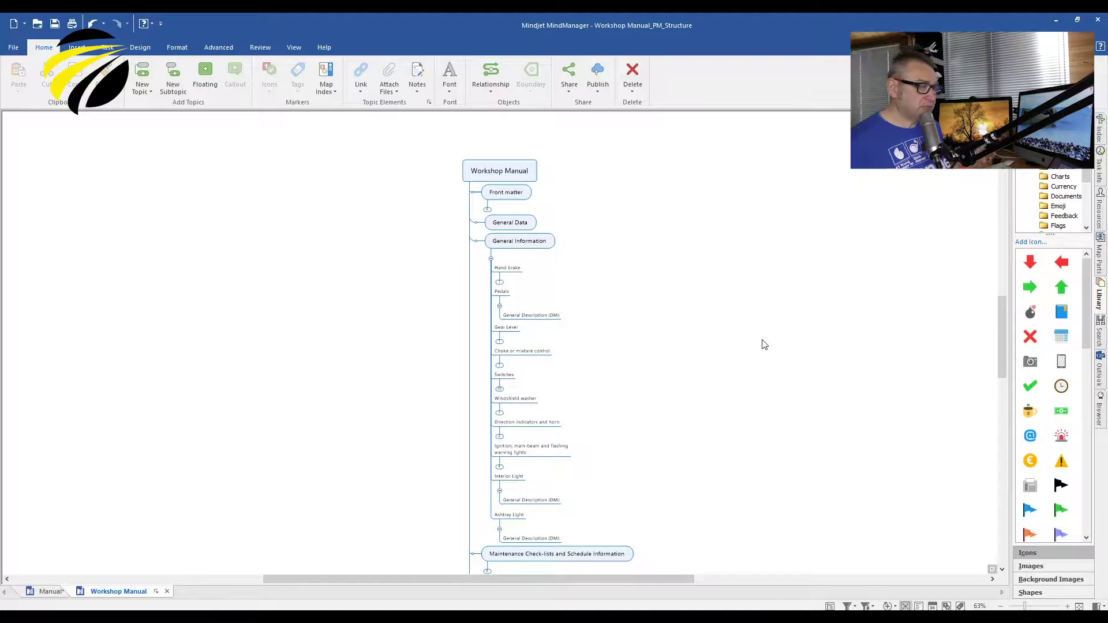
scroll(763, 345, "down", 6)
scroll(764, 345, "up", 3)
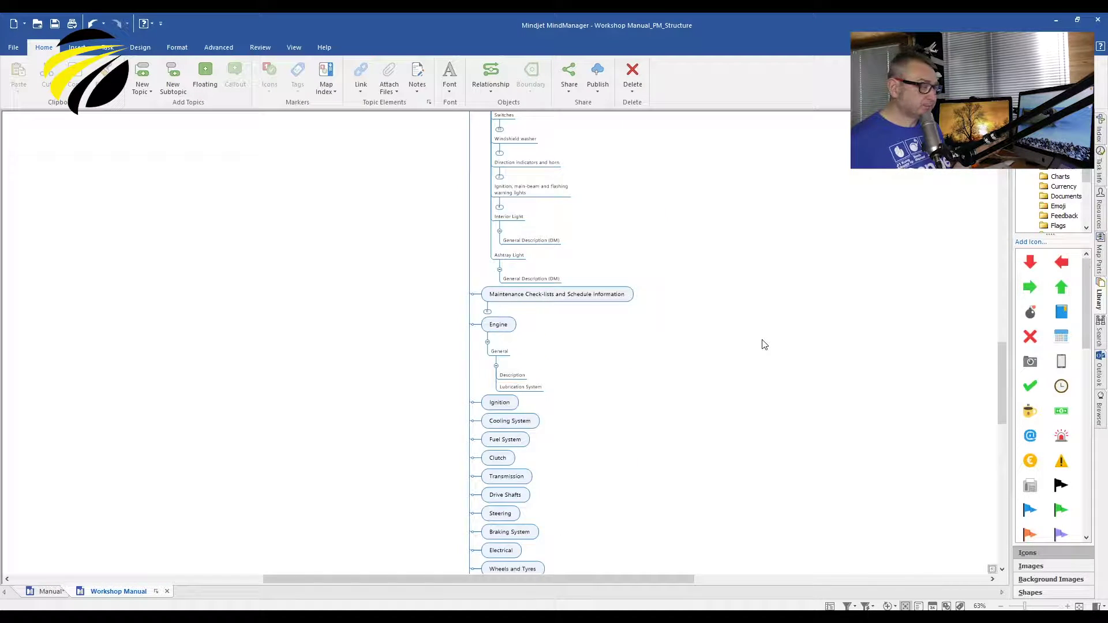
left_click(499, 270)
left_click(500, 270)
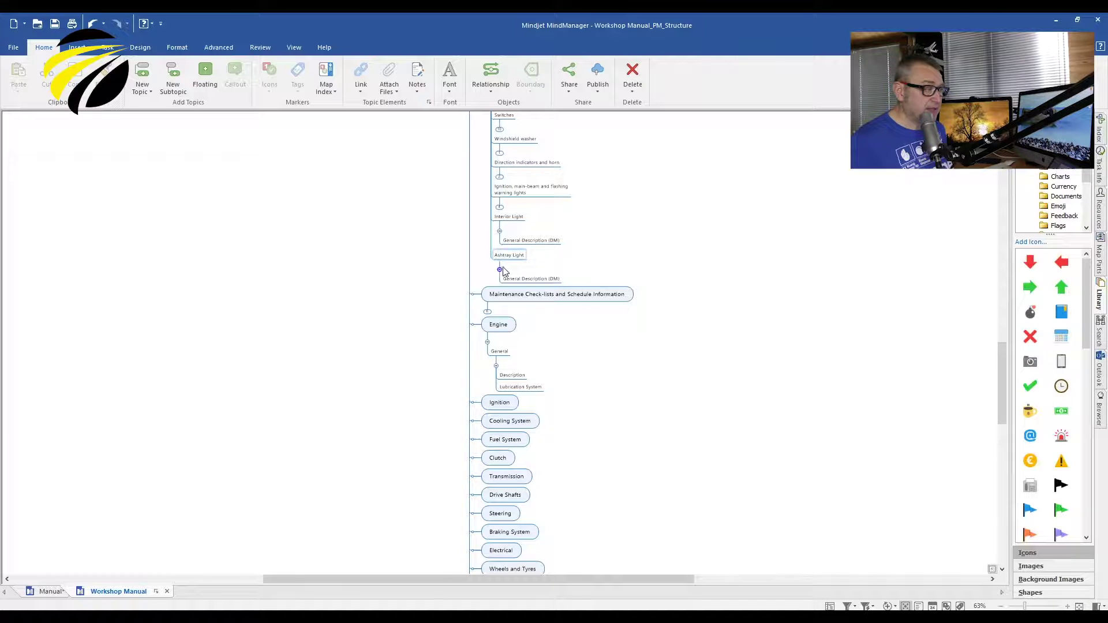
scroll(875, 419, "up", 1)
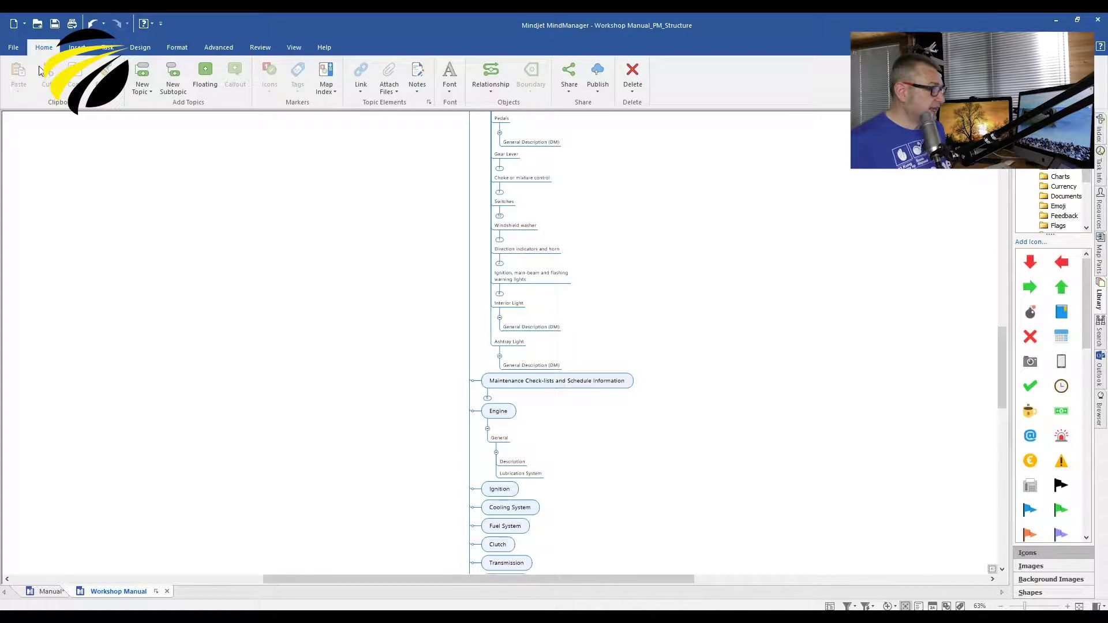
- Open COMPONENT MAINTENANCE PUBLICATION.mmap from Recent Files and nudge the map slightly upward
left_click(13, 47)
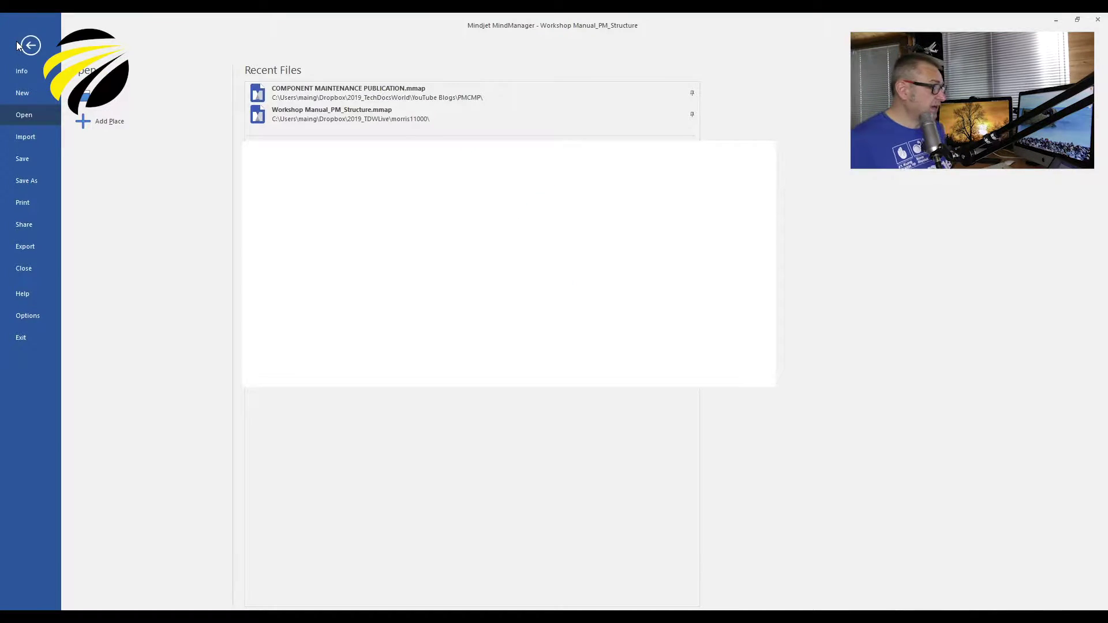
left_click(333, 95)
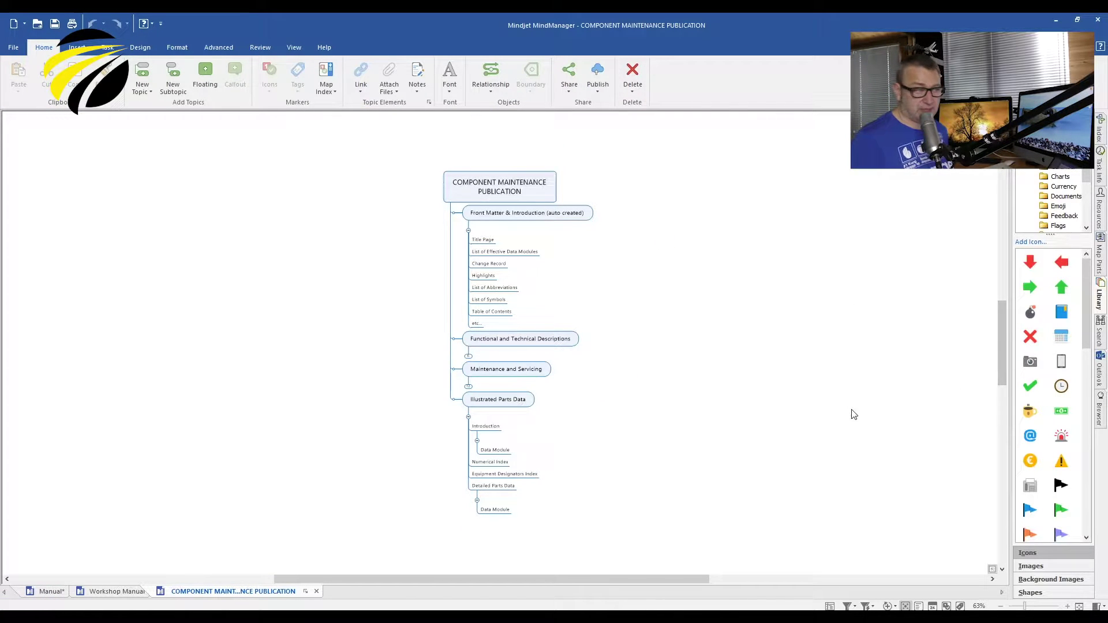
left_click(495, 180)
left_click_drag(497, 183, 501, 168)
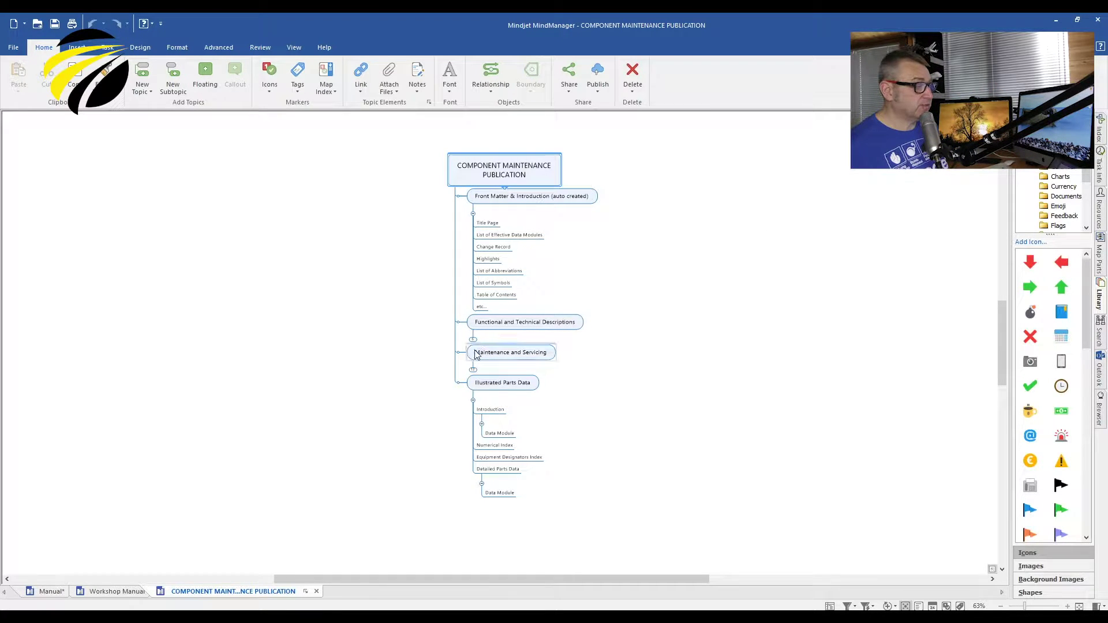
- Expand Functional and Technical Descriptions and Maintenance and Servicing, scrolling down to their Data Modules
left_click(475, 371)
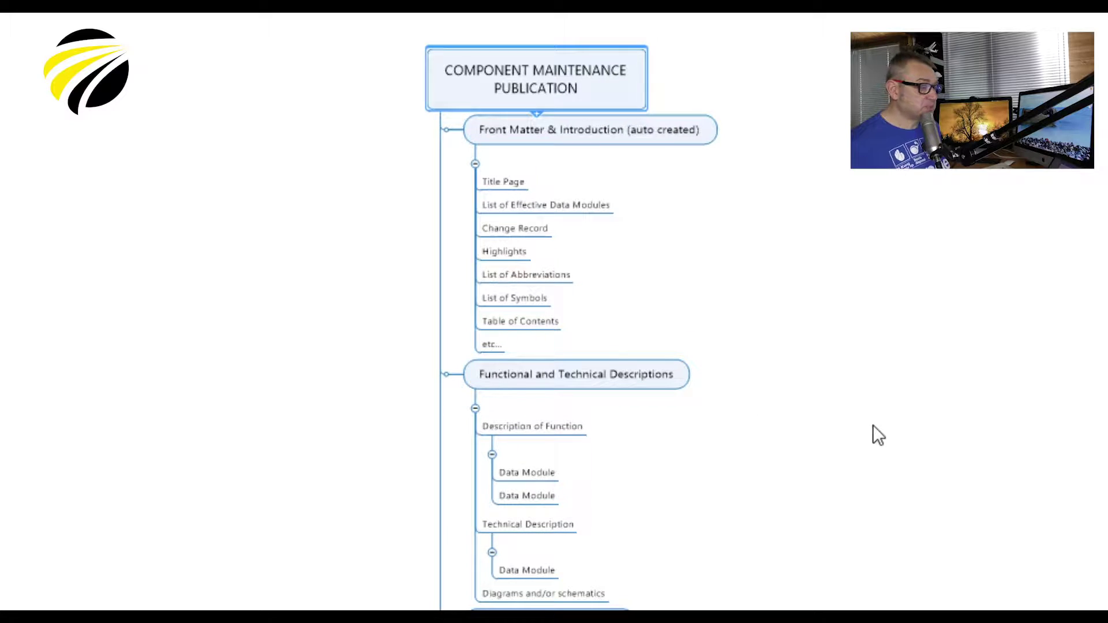
left_click(612, 130)
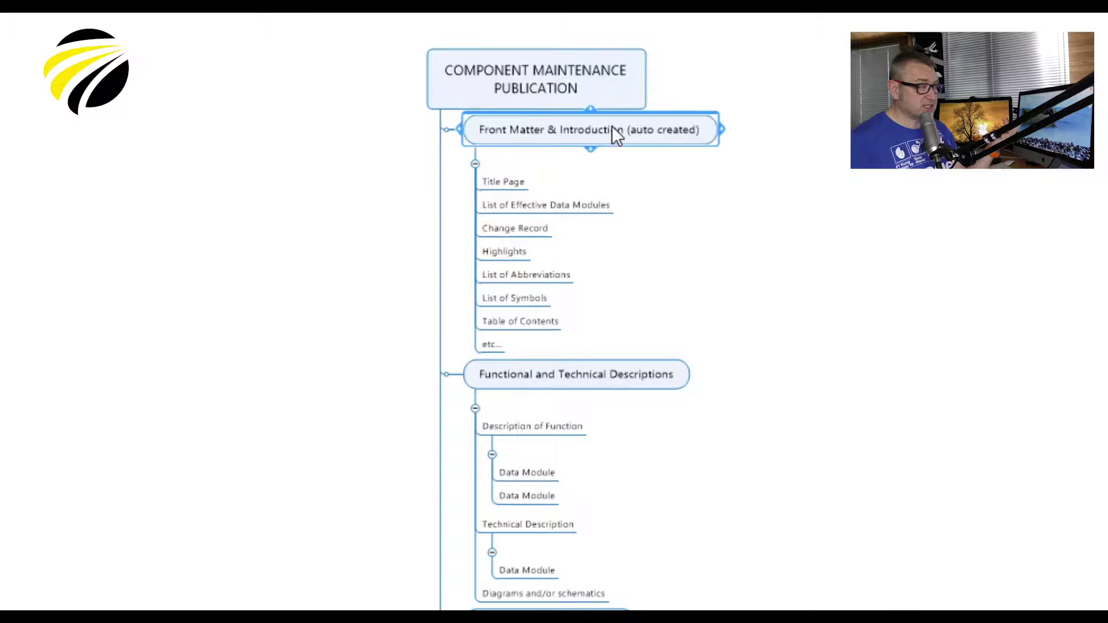
left_click(583, 381)
scroll(653, 569, "down", 5)
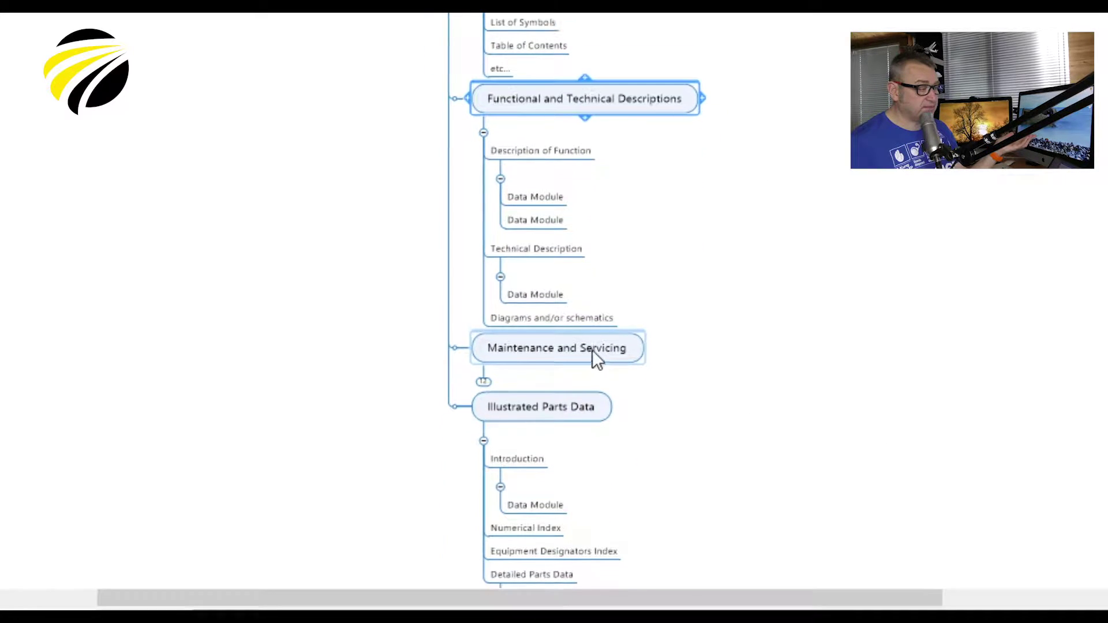
left_click(557, 346)
left_click(535, 372)
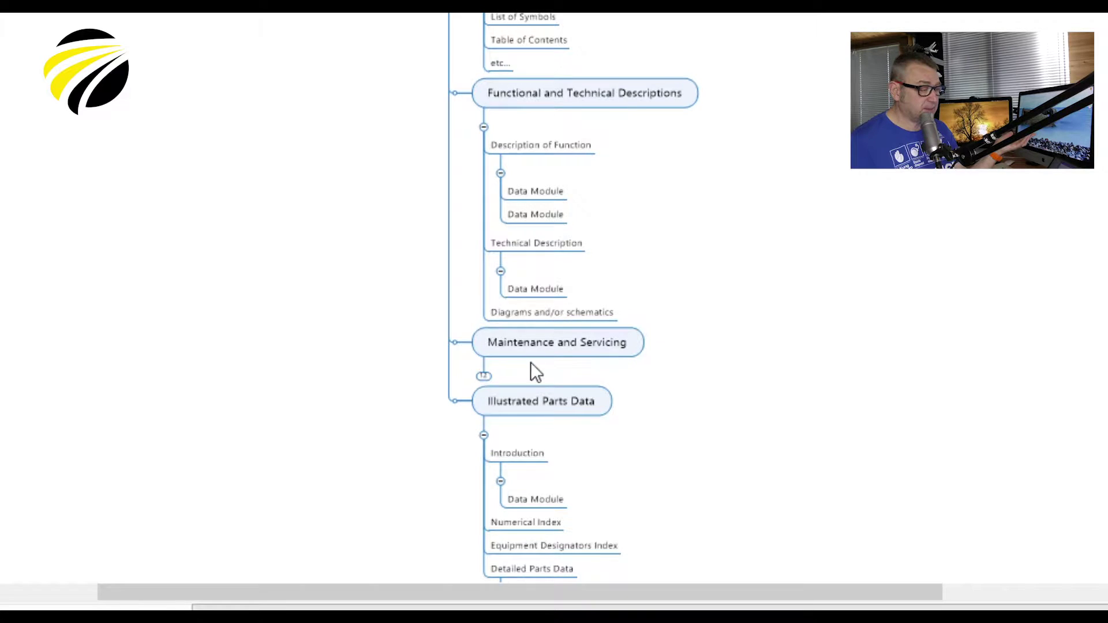
left_click(484, 377)
scroll(877, 400, "down", 6)
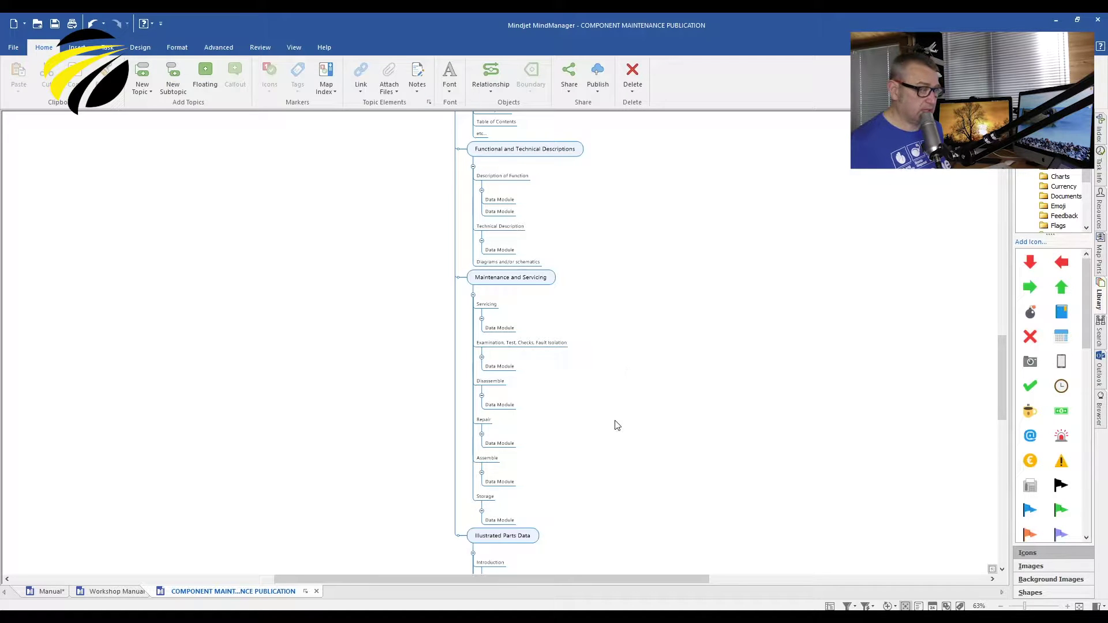
scroll(618, 425, "up", 5)
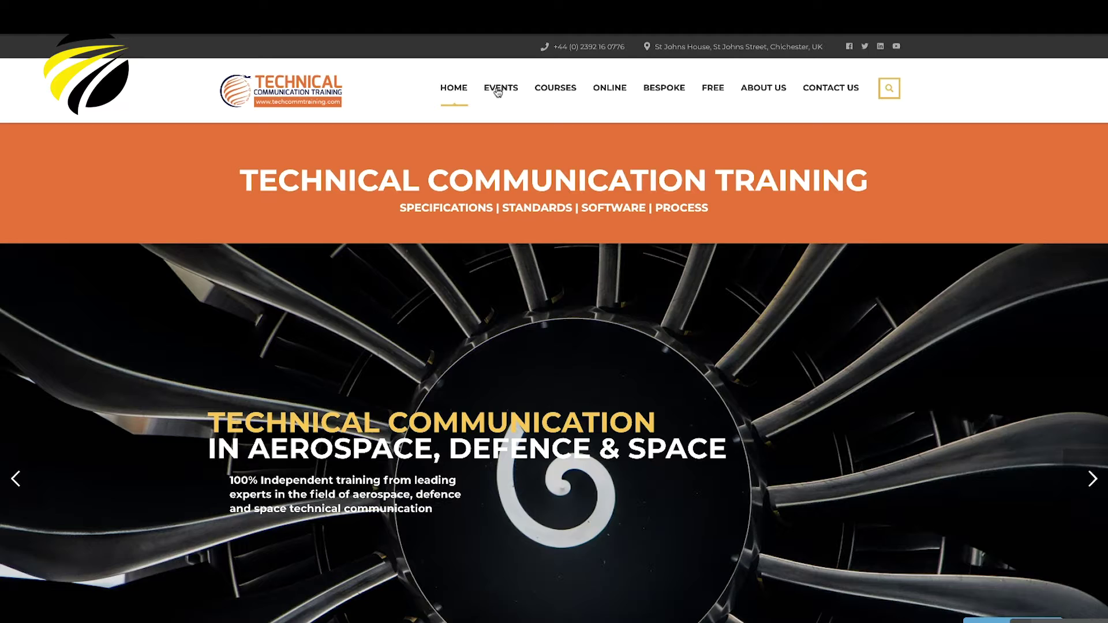
- Go to the site's EVENTS page and scroll down to the Understanding XML and S1000D course
left_click(497, 90)
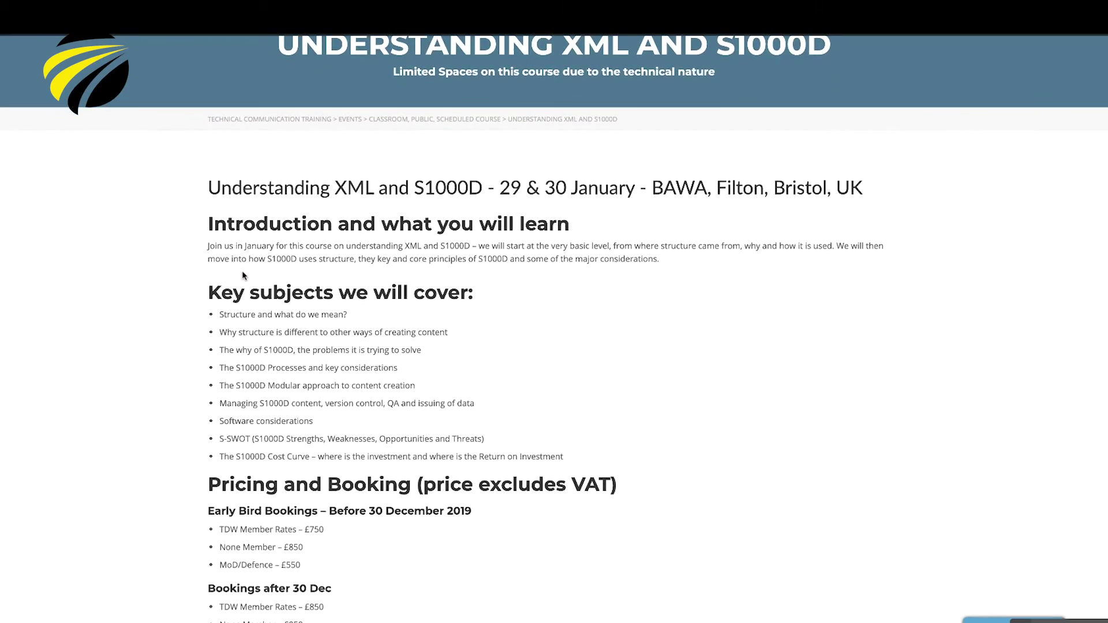
scroll(242, 276, "down", 3)
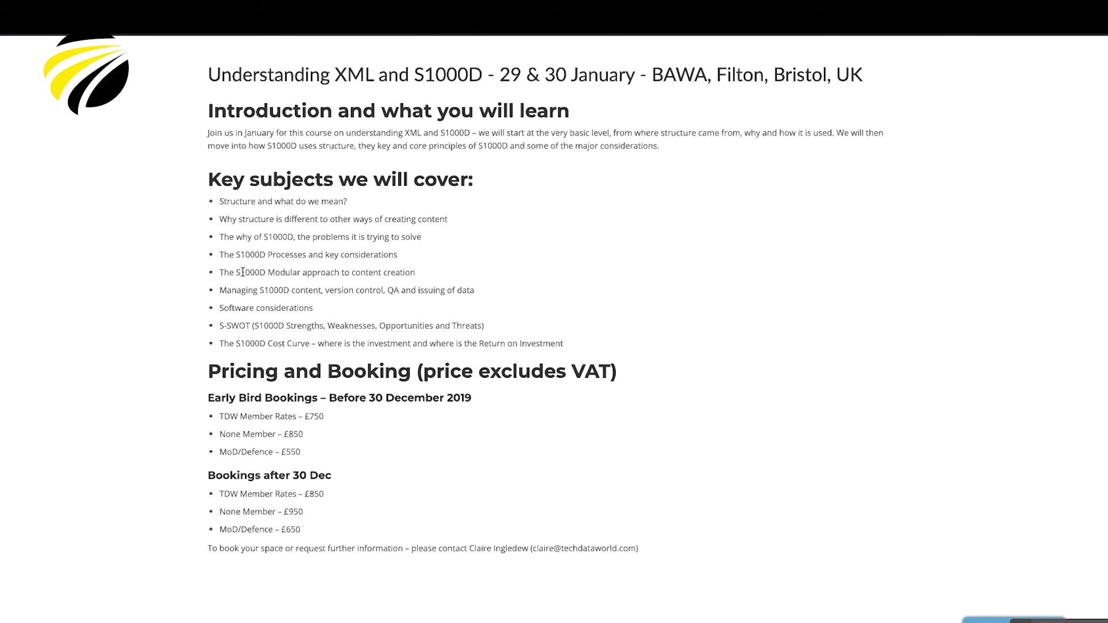